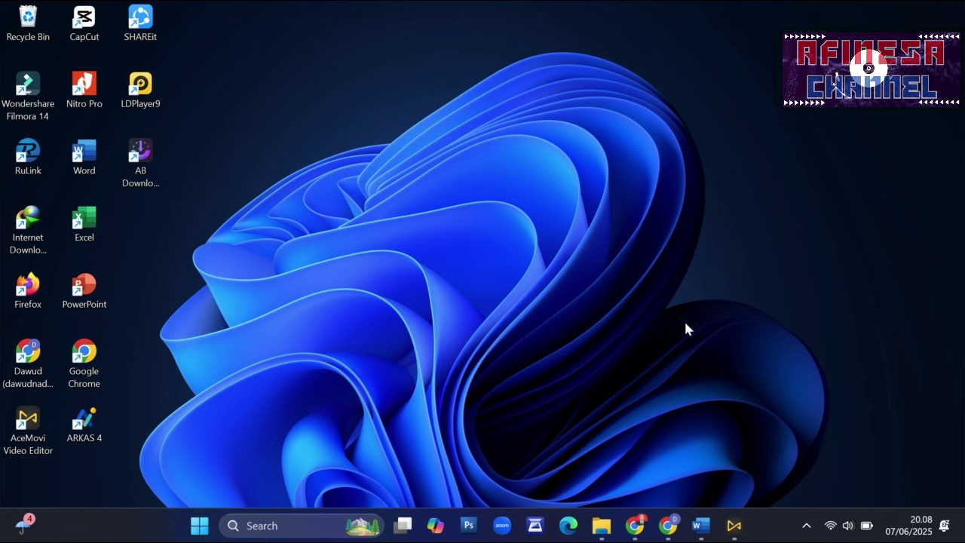
# Step: Show the AfiNesa Channel page on YouTube and minimise its browser window
pyautogui.click(668, 526)
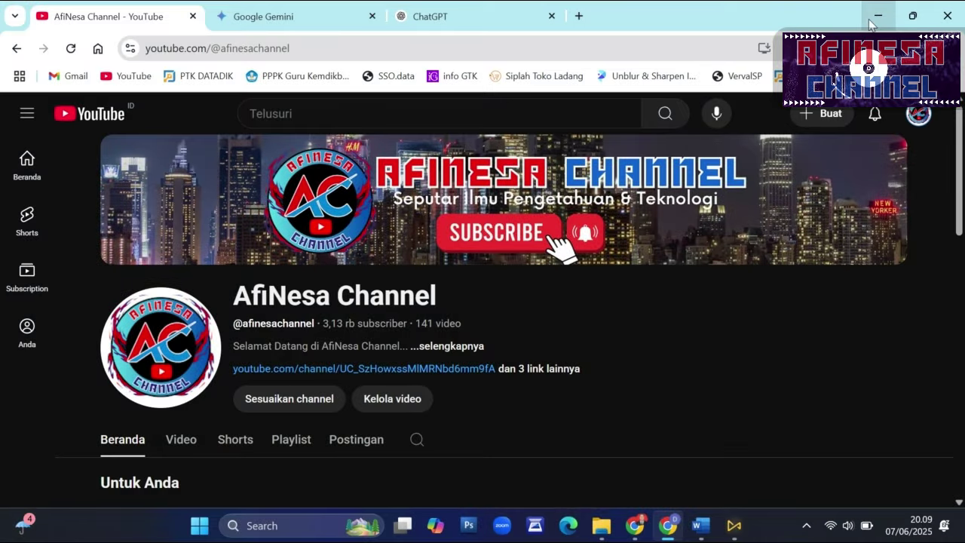
pyautogui.click(874, 21)
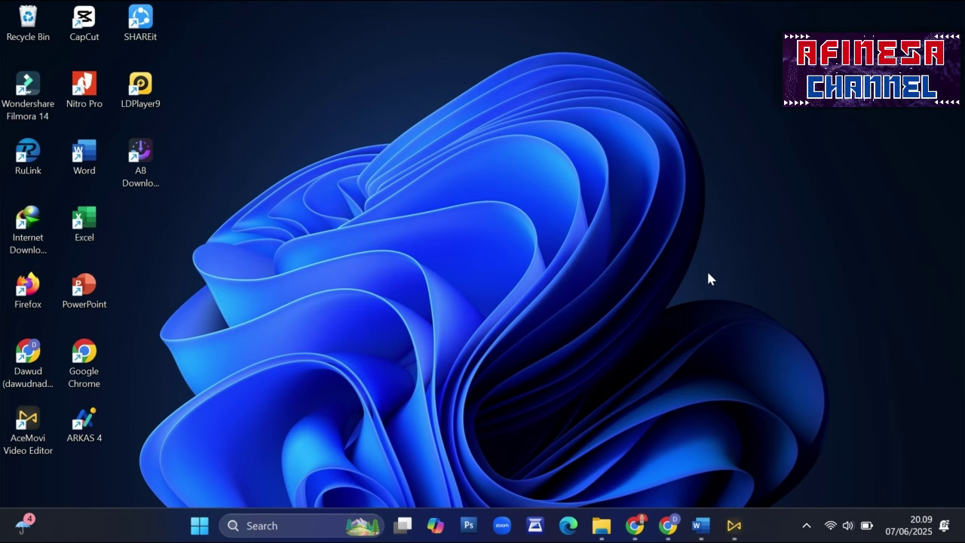
# Step: Switch to the Sertifikasi Pendidik browser window and open the activity "Aksi Nyata: Bagaimana UbD Membantu Guru?" to read its instructions
pyautogui.click(635, 525)
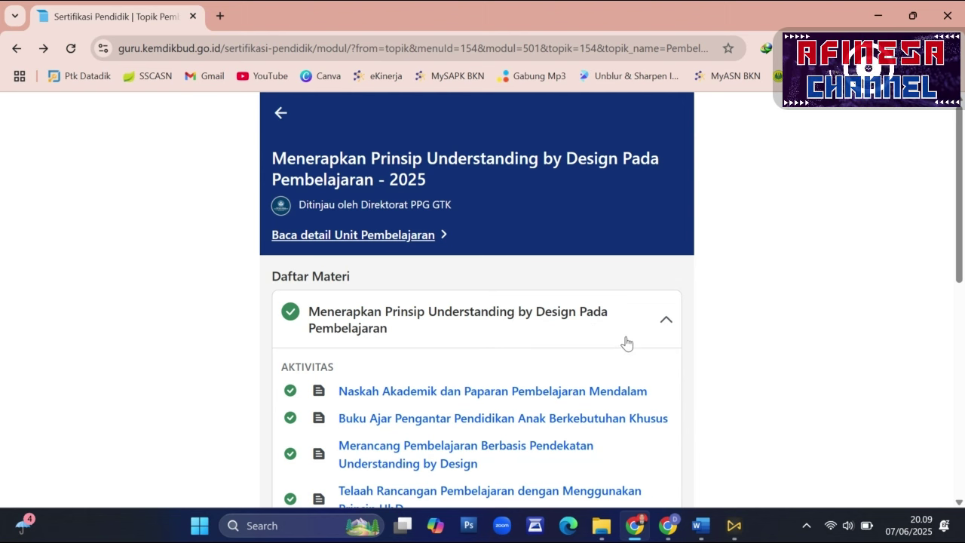
pyautogui.moveTo(962, 166); pyautogui.dragTo(956, 301)
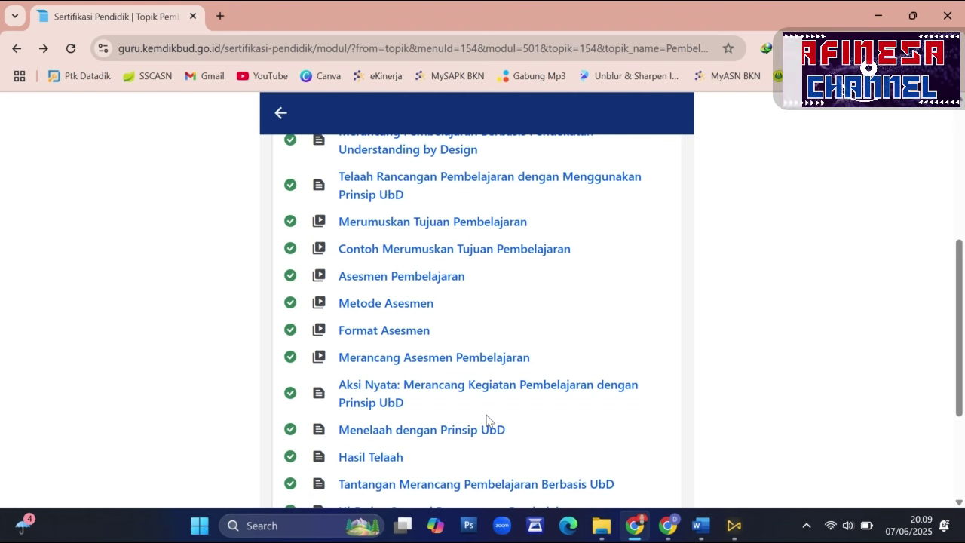
pyautogui.scroll(-3, 502, 429)
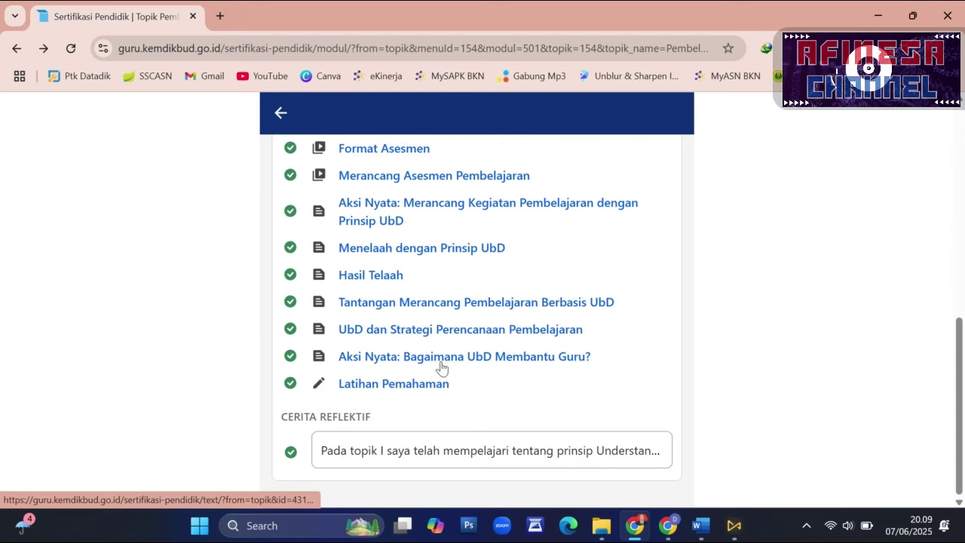
pyautogui.scroll(1, 570, 384)
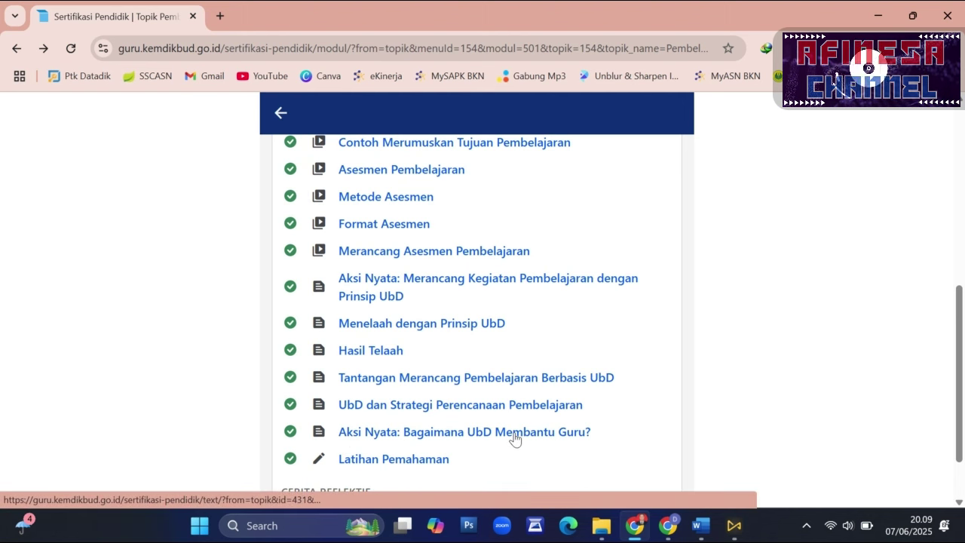
pyautogui.click(455, 434)
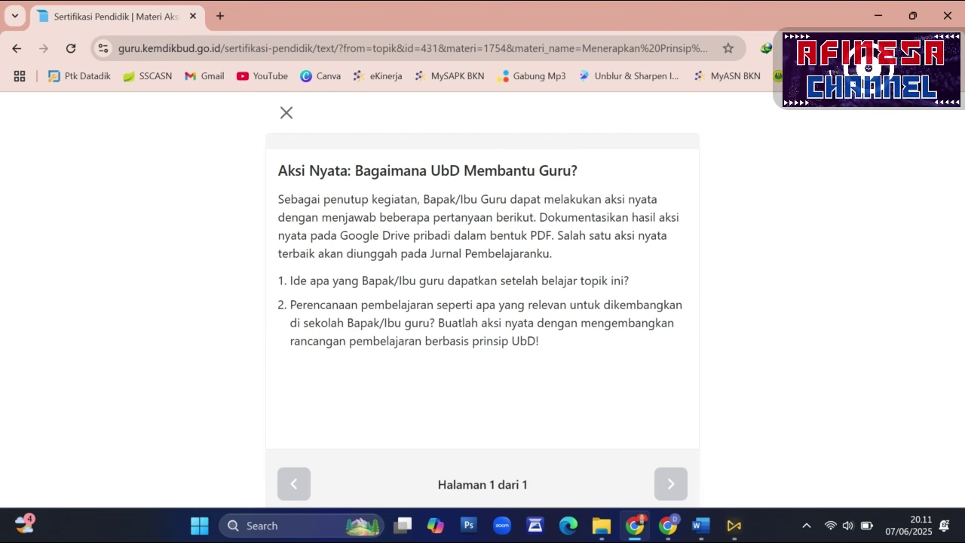
# Step: Close the activity text and look through the module's list of activities down to Latihan Pemahaman and Cerita Reflektif
pyautogui.click(286, 113)
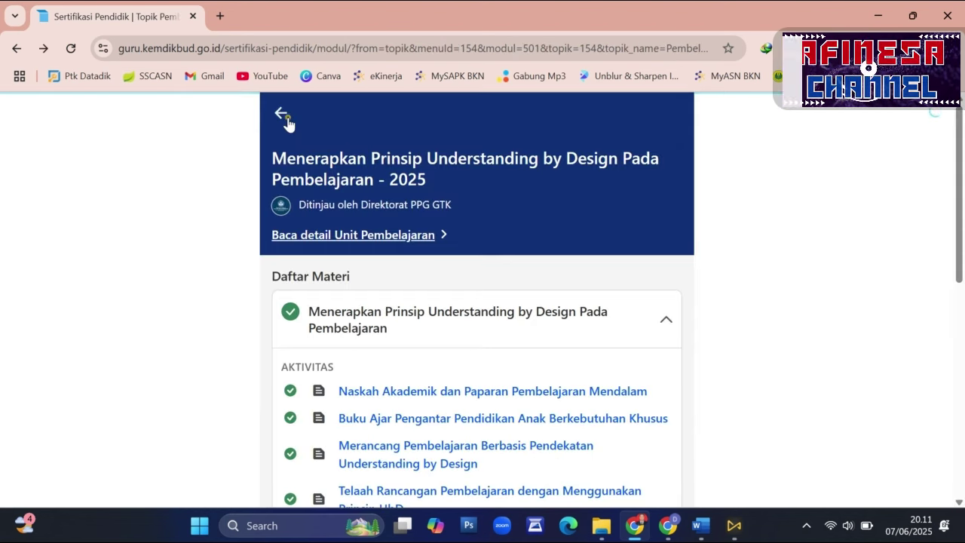
pyautogui.scroll(-2, 547, 264)
pyautogui.scroll(-5, 754, 286)
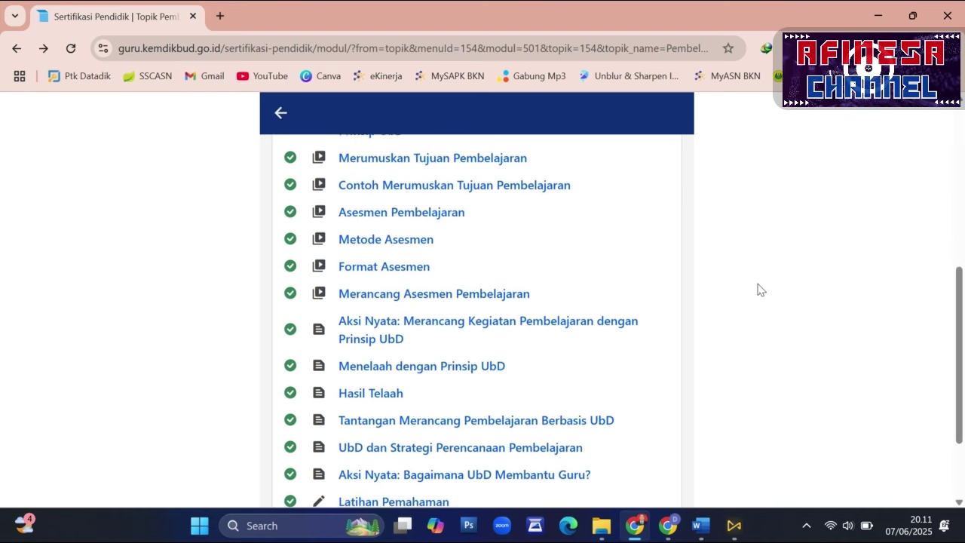
pyautogui.scroll(1, 353, 451)
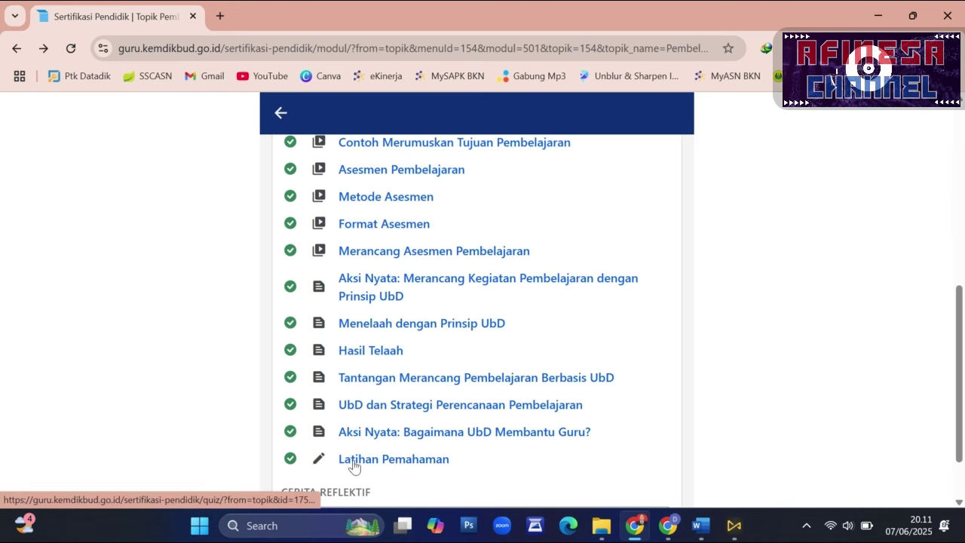
pyautogui.scroll(-1, 353, 456)
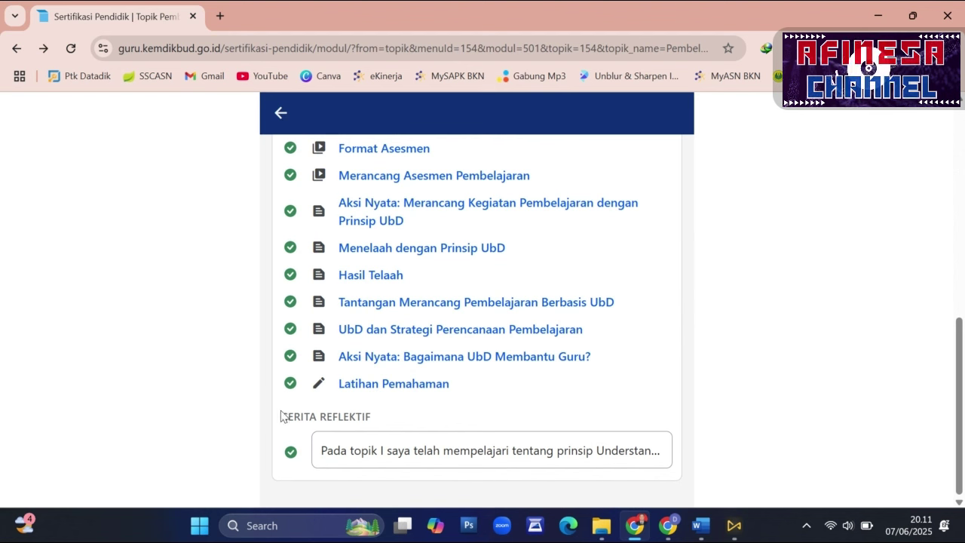
pyautogui.scroll(7, 418, 412)
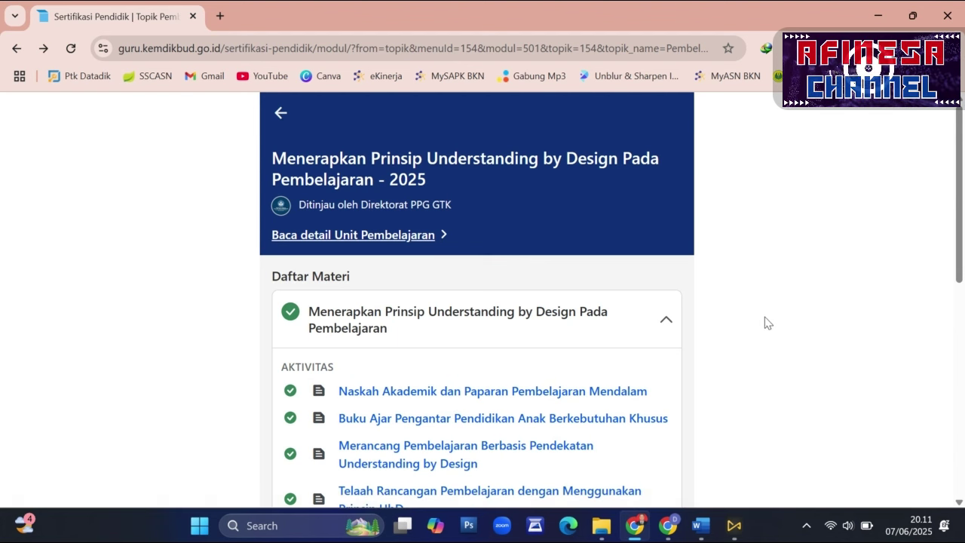
pyautogui.scroll(-1, 762, 313)
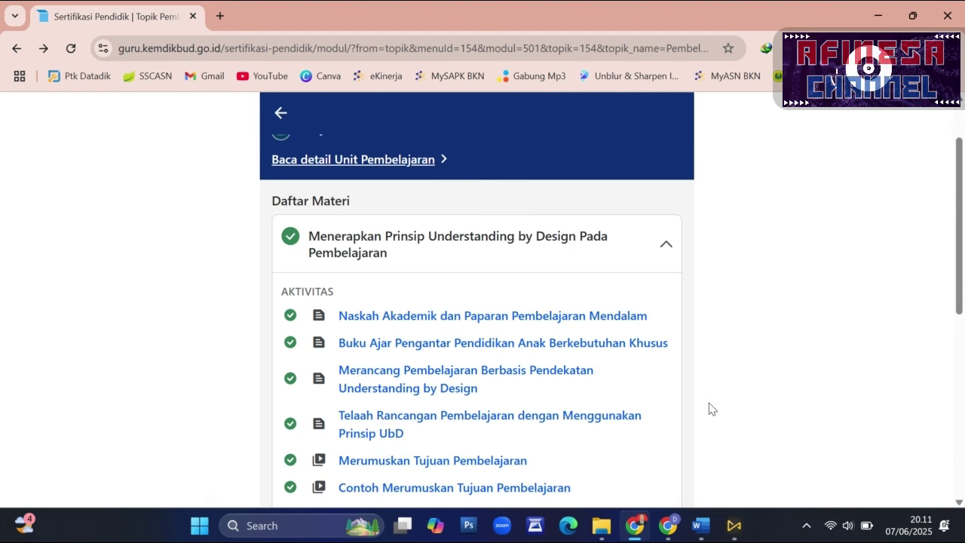
# Step: Switch to the other Chrome window and look at the open Google Gemini and ChatGPT pages
pyautogui.click(671, 530)
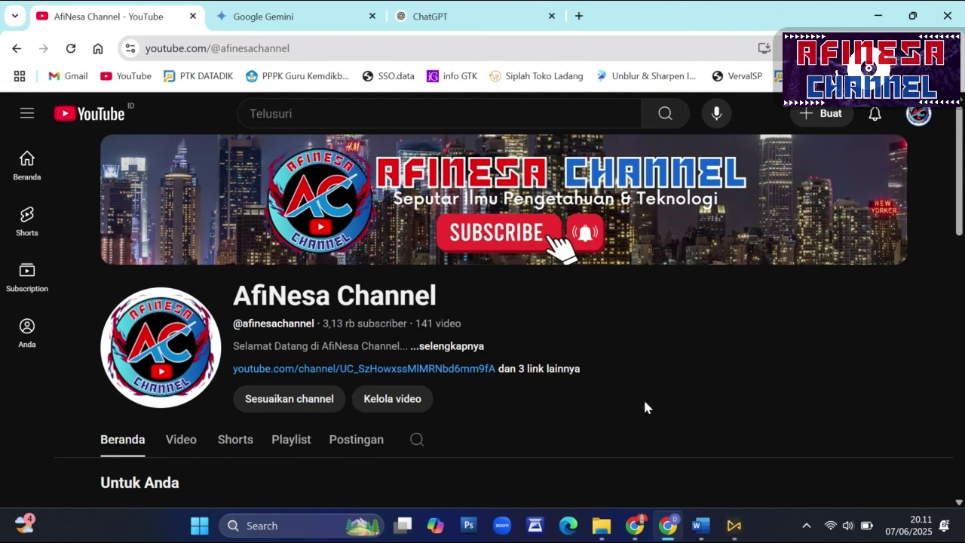
pyautogui.click(300, 22)
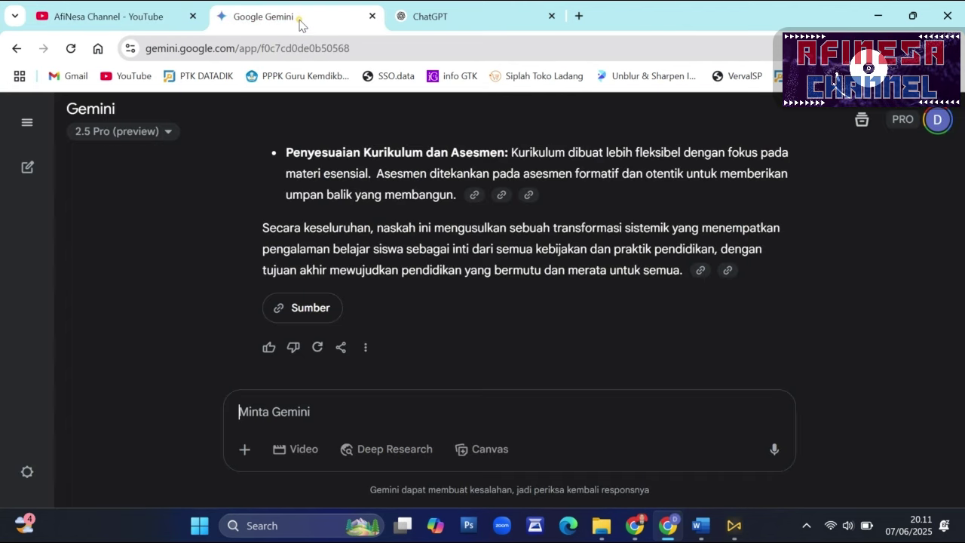
pyautogui.click(461, 22)
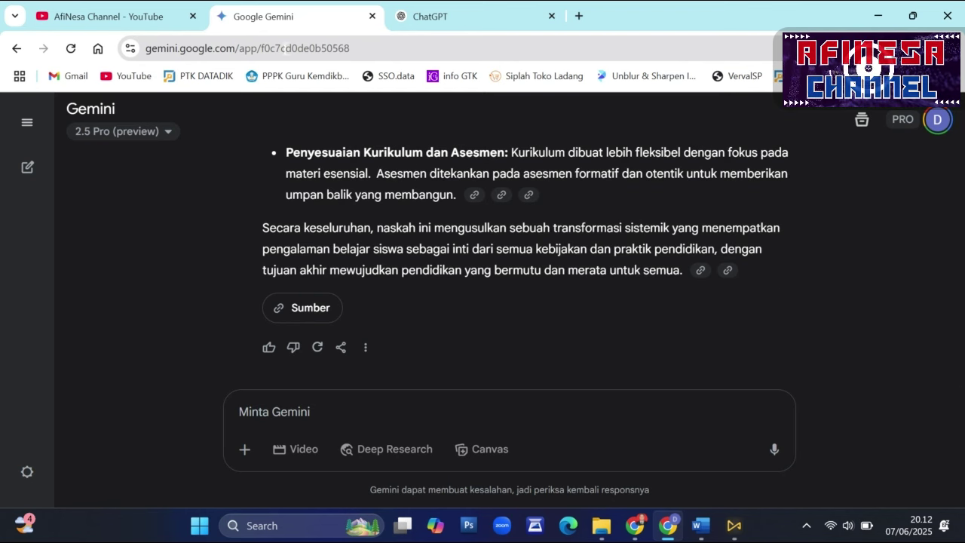
pyautogui.click(441, 19)
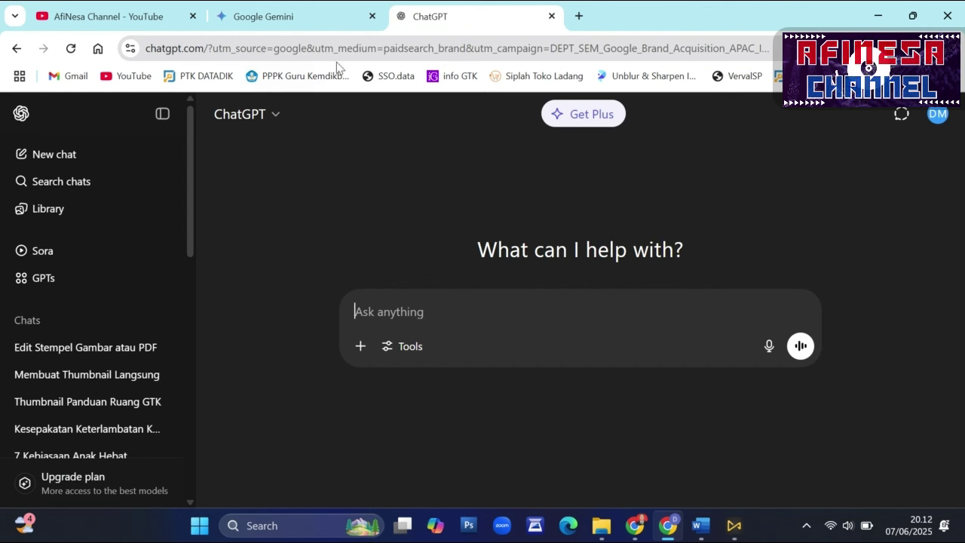
pyautogui.click(305, 23)
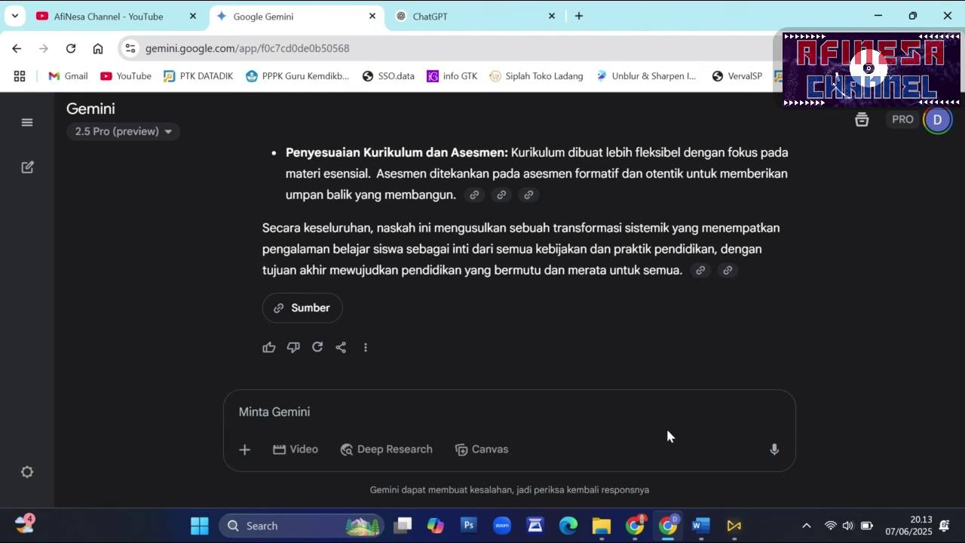
# Step: Return to the Sertifikasi Pendidik module and reopen the "Aksi Nyata: Bagaimana UbD Membantu Guru?" instructions
pyautogui.click(637, 528)
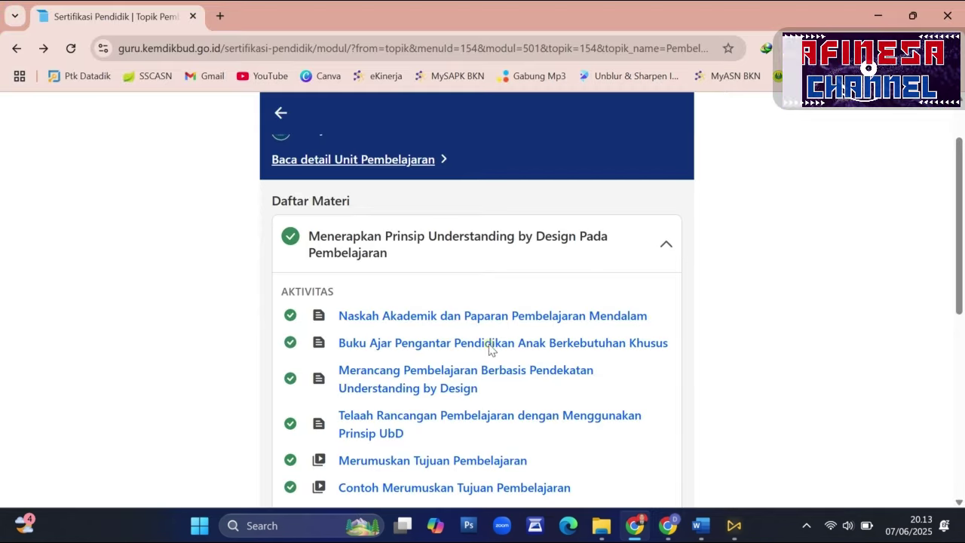
pyautogui.scroll(-6, 485, 325)
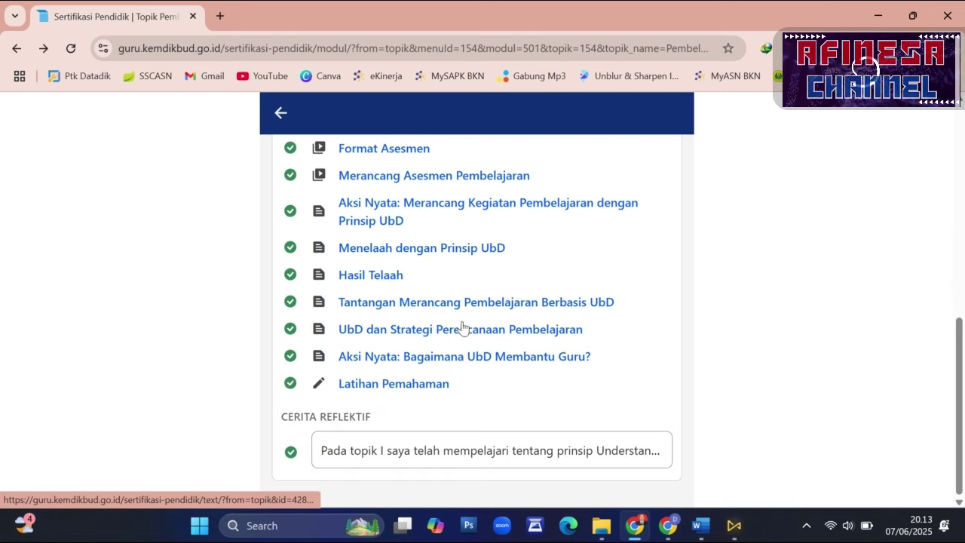
pyautogui.click(423, 357)
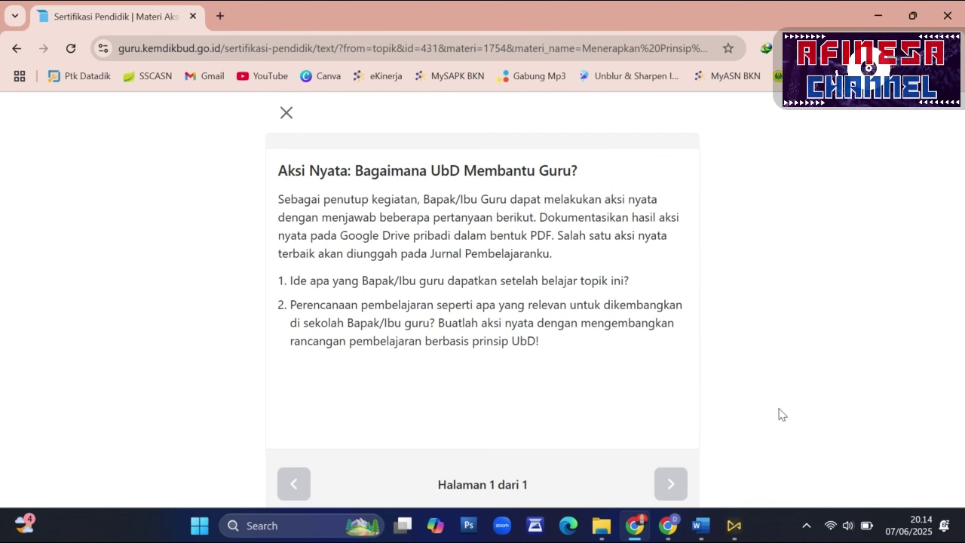
# Step: Switch to the Word document and find the prompt under item 16, "Aksi Nyata: Bagaimana UbD Membantu Guru?"
pyautogui.click(701, 525)
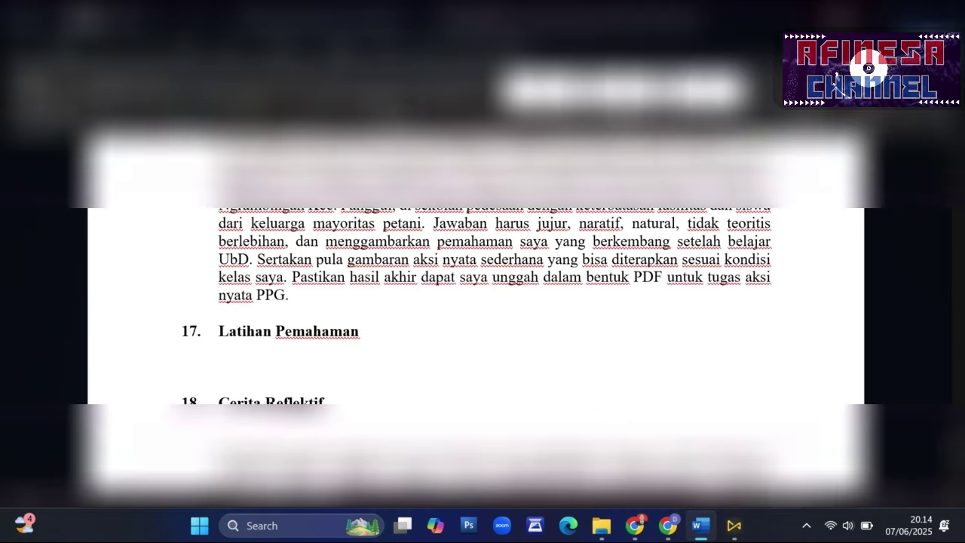
pyautogui.scroll(5, 494, 385)
pyautogui.scroll(-1, 494, 386)
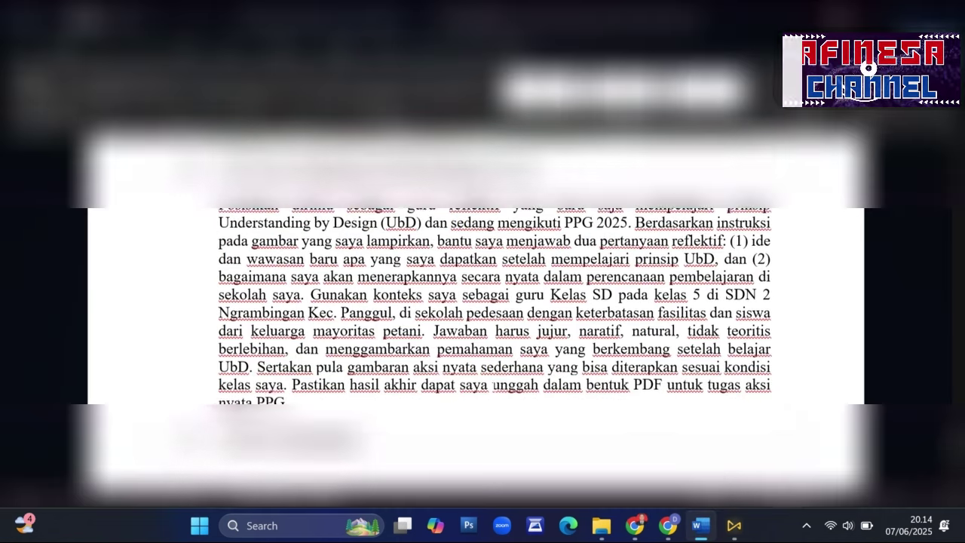
pyautogui.scroll(-1, 494, 385)
pyautogui.scroll(1, 469, 353)
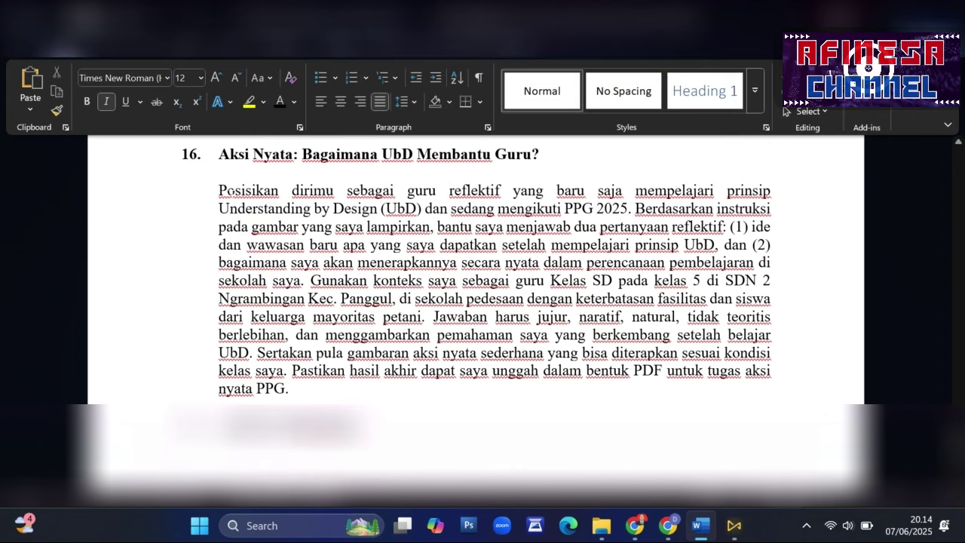
# Step: Highlight the item 16 prompt's opening role description and its school context sentence to review them, then clear the selection
pyautogui.moveTo(218, 190); pyautogui.dragTo(499, 223)
pyautogui.hotkey('ctrl', 'c')
pyautogui.click(428, 190)
pyautogui.moveTo(310, 280); pyautogui.dragTo(575, 298)
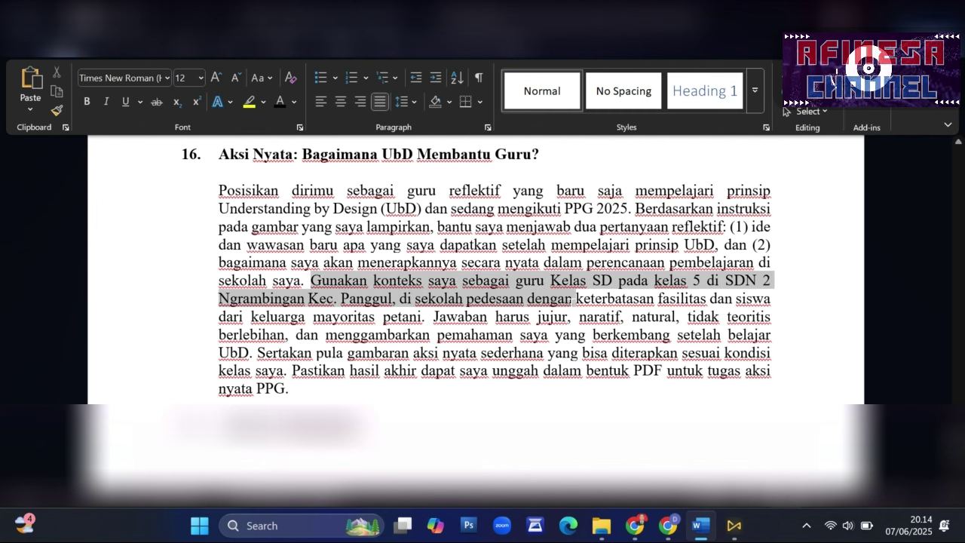
pyautogui.click(631, 355)
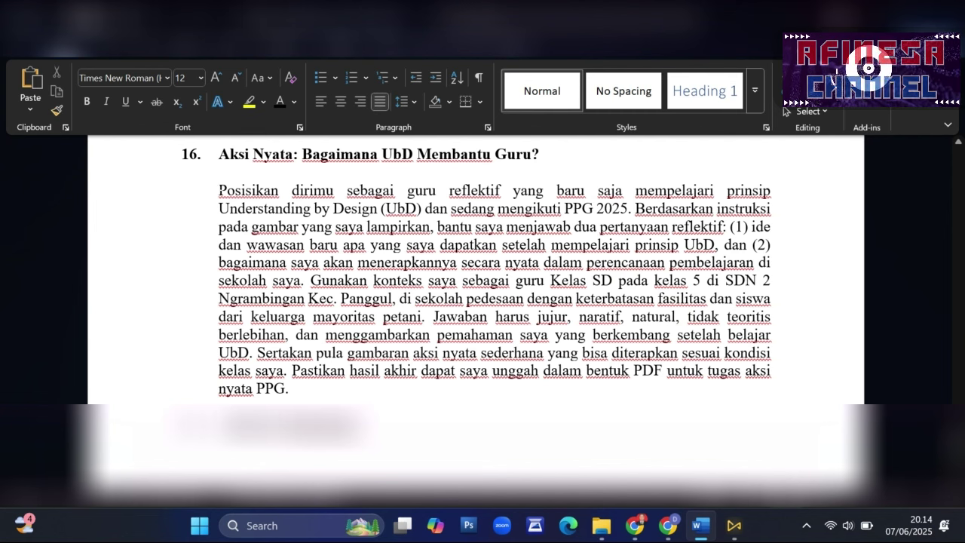
# Step: Copy the entire item 16 prompt paragraph from the Word document and submit it in the Gemini chat
pyautogui.moveTo(219, 190); pyautogui.dragTo(289, 400)
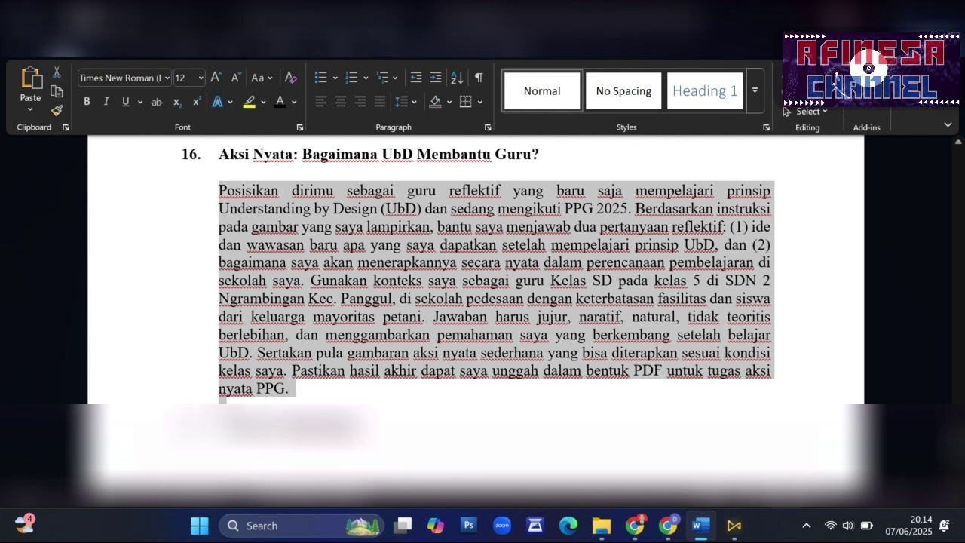
pyautogui.click(668, 526)
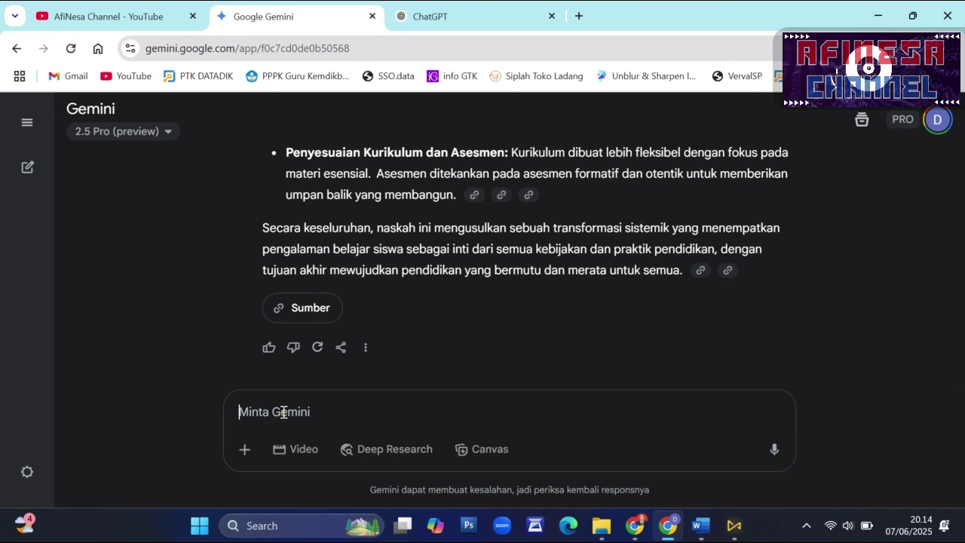
pyautogui.hotkey('ctrl', 'v')
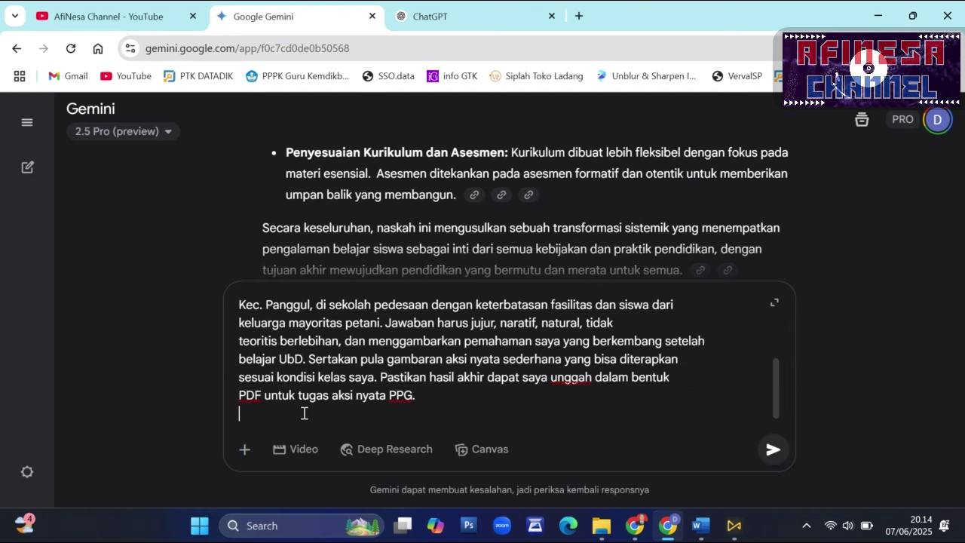
pyautogui.click(771, 453)
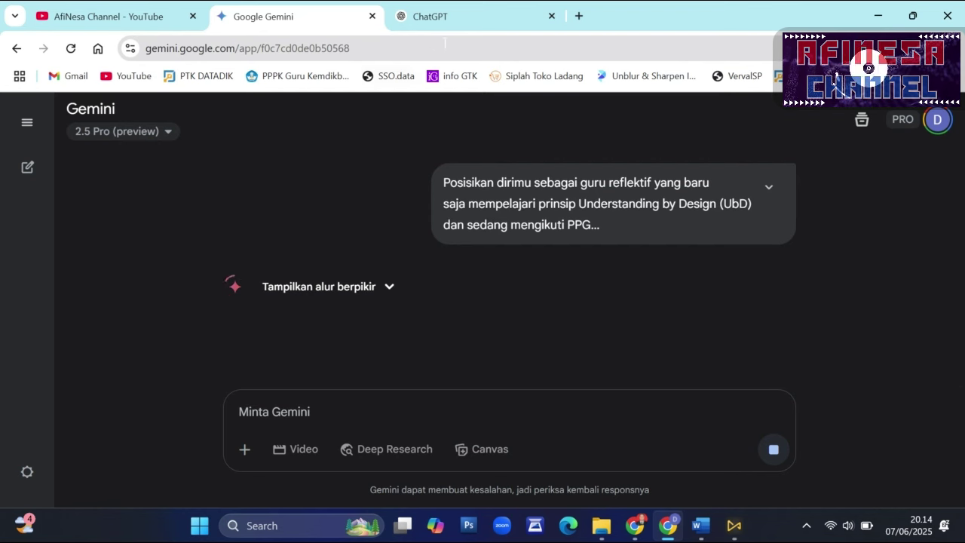
# Step: Submit the same copied UbD reflection prompt in a new ChatGPT chat
pyautogui.click(469, 12)
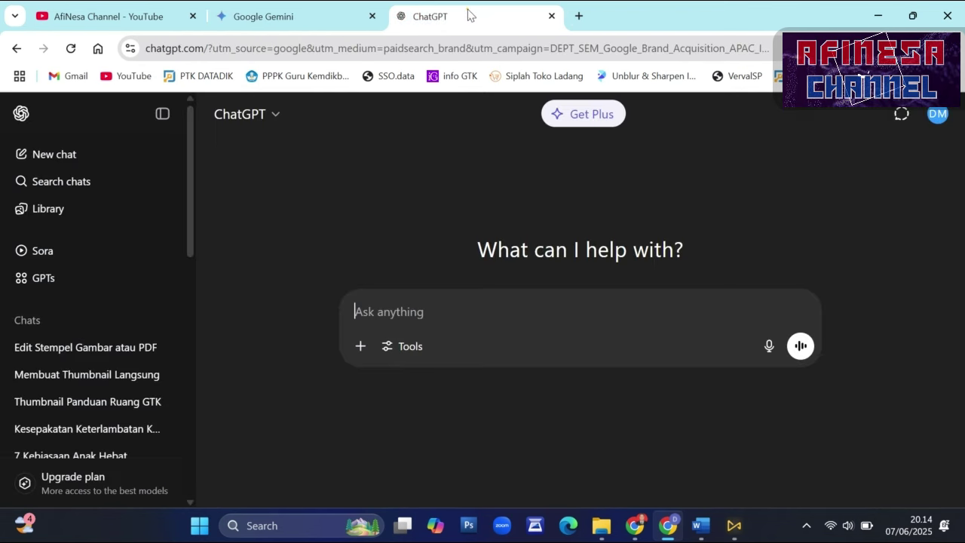
pyautogui.click(416, 312)
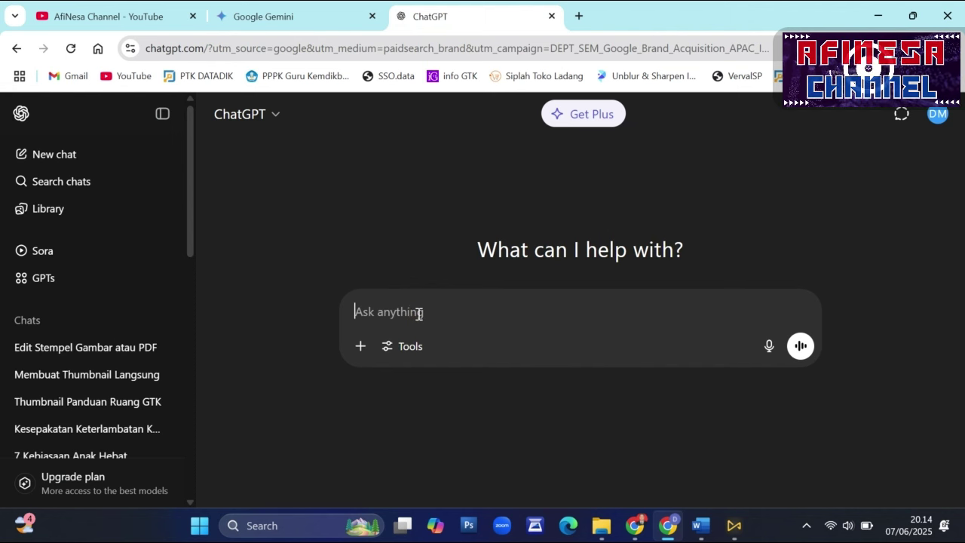
pyautogui.hotkey('ctrl', 'v')
pyautogui.click(798, 416)
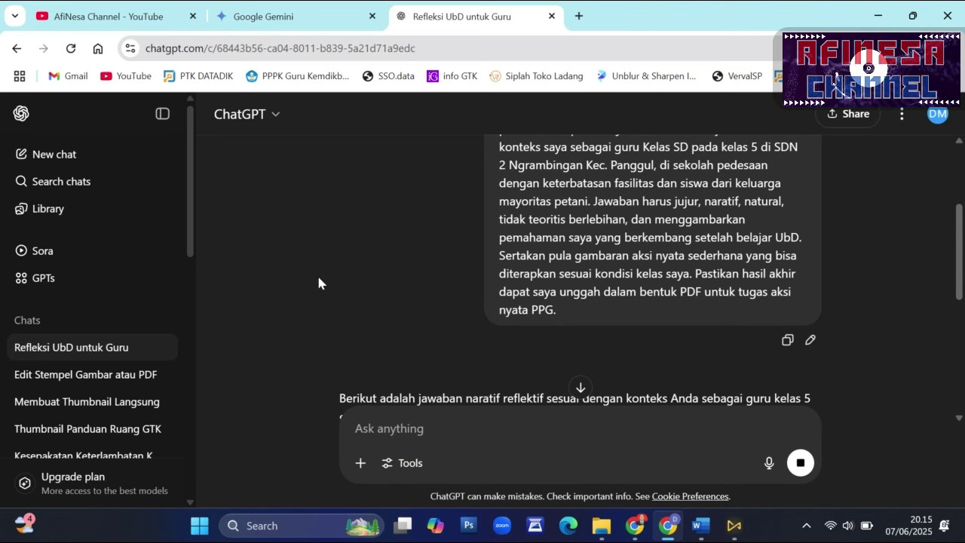
# Step: Read the opening of ChatGPT's UbD reflection answer, including its title and author lines
pyautogui.scroll(-3, 410, 332)
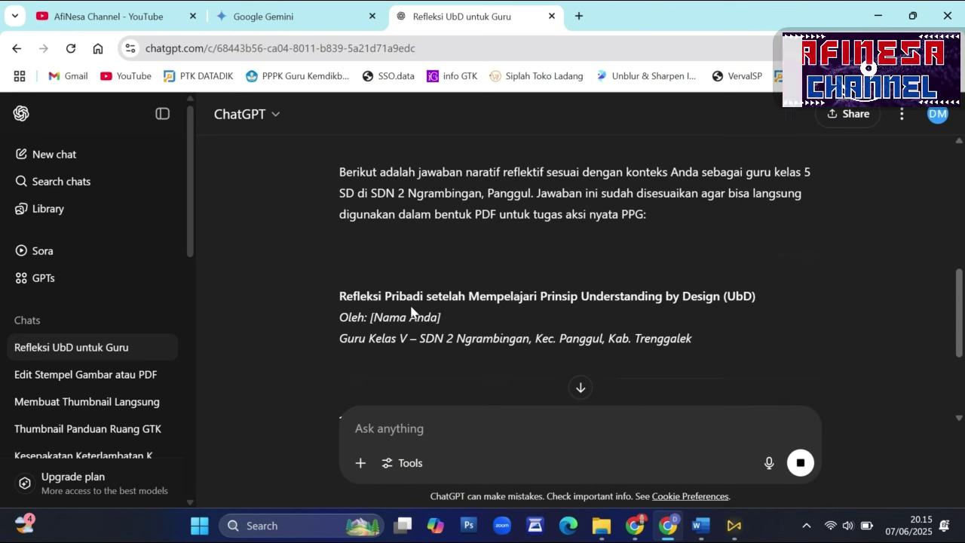
pyautogui.scroll(2, 399, 298)
pyautogui.scroll(-2, 395, 289)
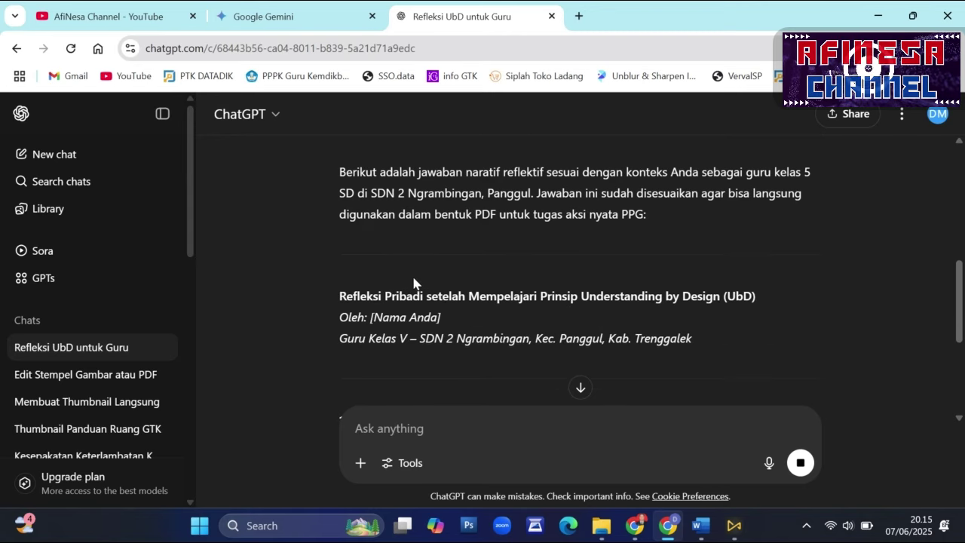
pyautogui.scroll(1, 415, 275)
pyautogui.scroll(1, 413, 269)
# Step: Switch to the Gemini chat and read its reflection from the introduction through the section on new insights from UbD
pyautogui.click(271, 16)
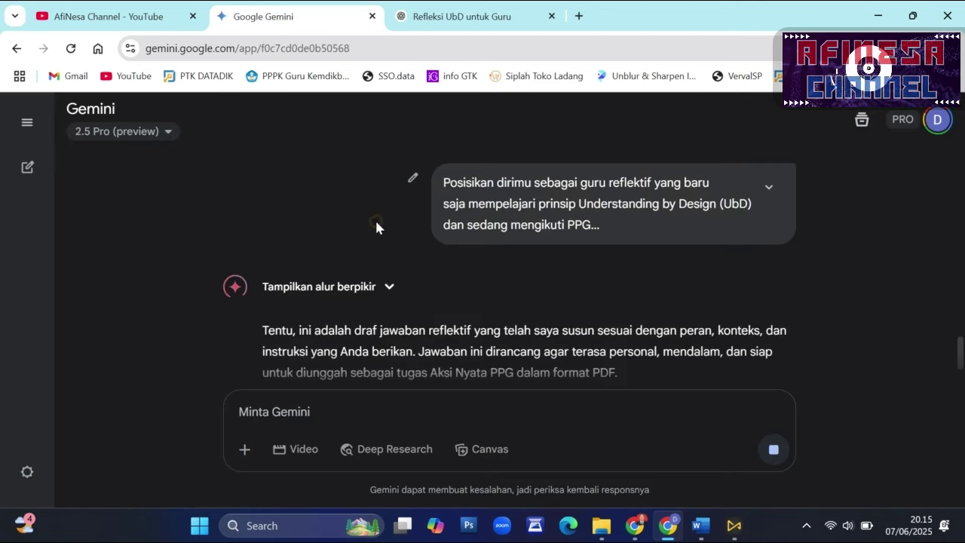
pyautogui.scroll(-2, 379, 224)
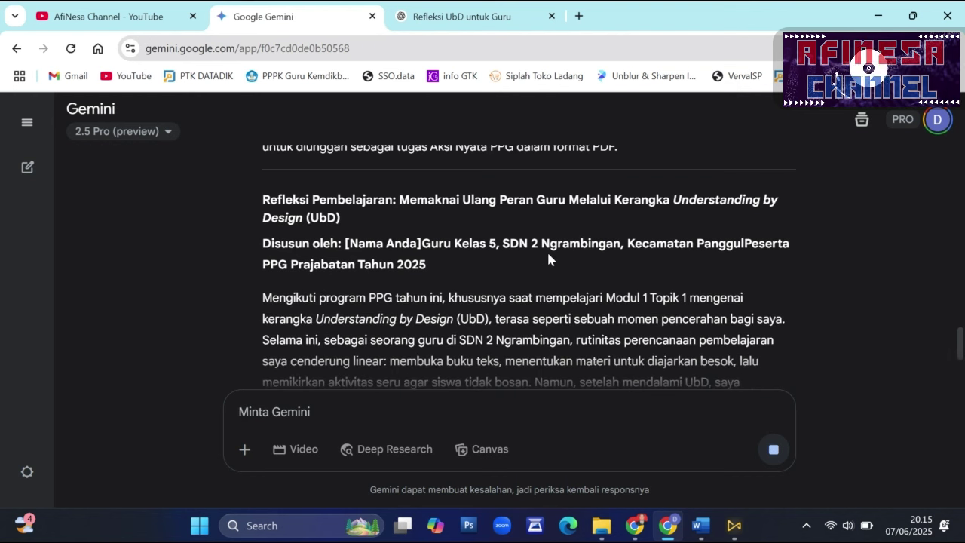
pyautogui.scroll(-1, 548, 257)
pyautogui.scroll(-3, 547, 249)
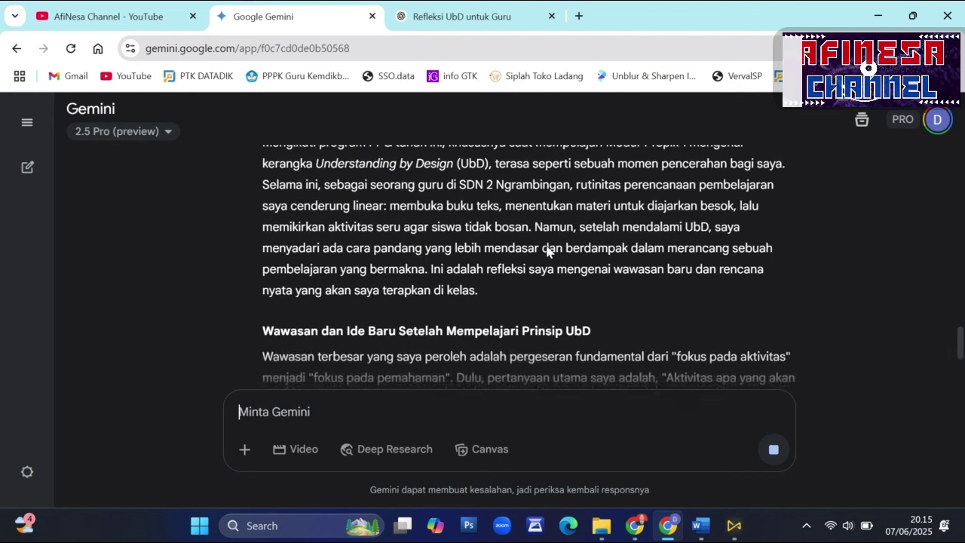
pyautogui.scroll(-1, 520, 250)
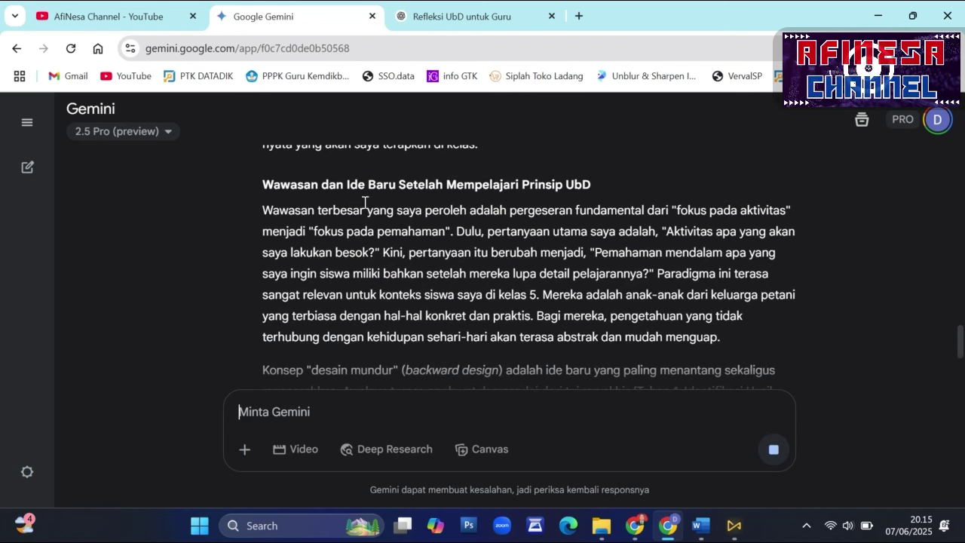
pyautogui.scroll(-3, 451, 197)
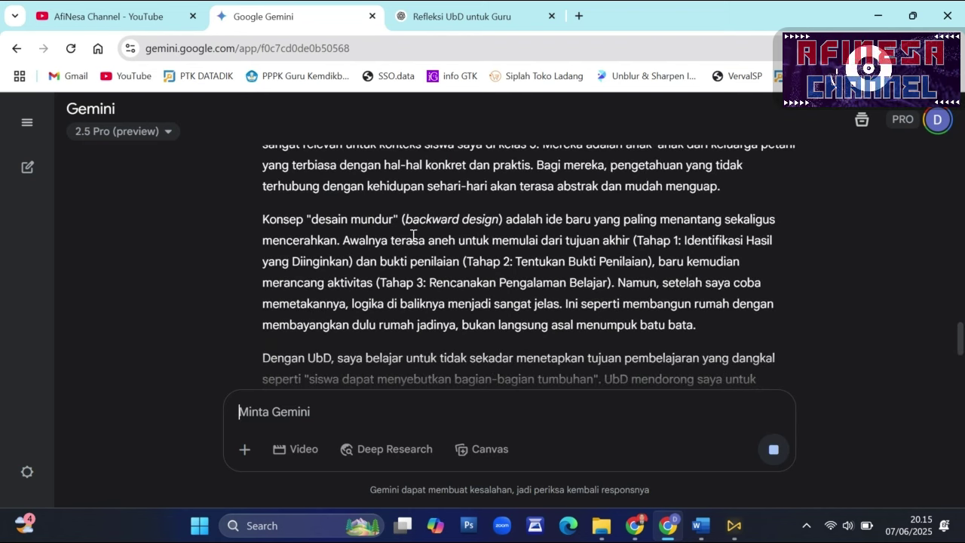
pyautogui.scroll(-4, 397, 243)
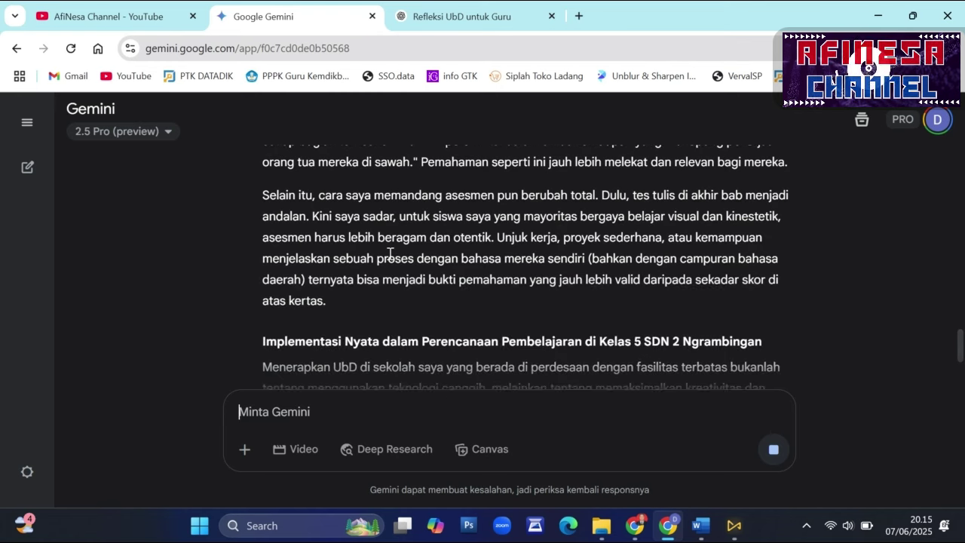
pyautogui.scroll(5, 439, 309)
pyautogui.scroll(-3, 445, 305)
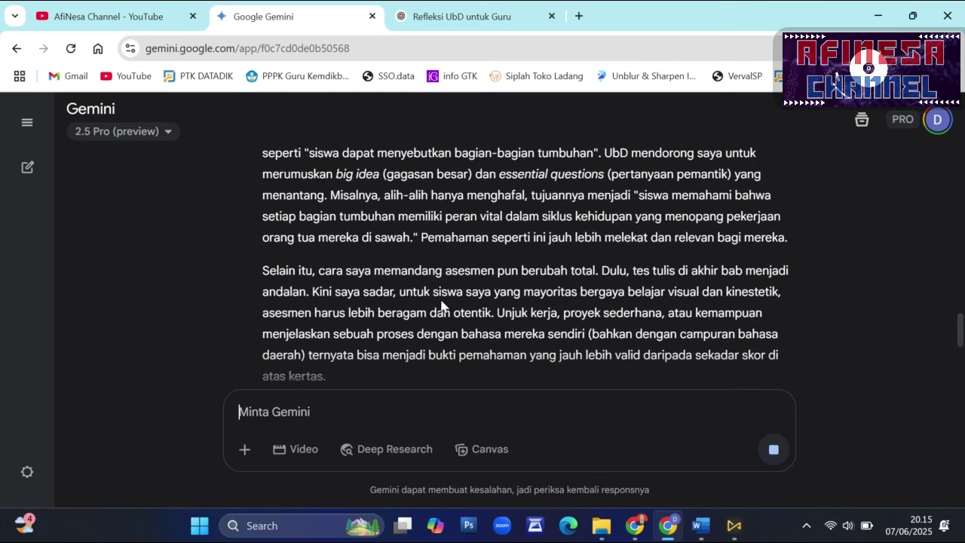
pyautogui.scroll(-2, 518, 265)
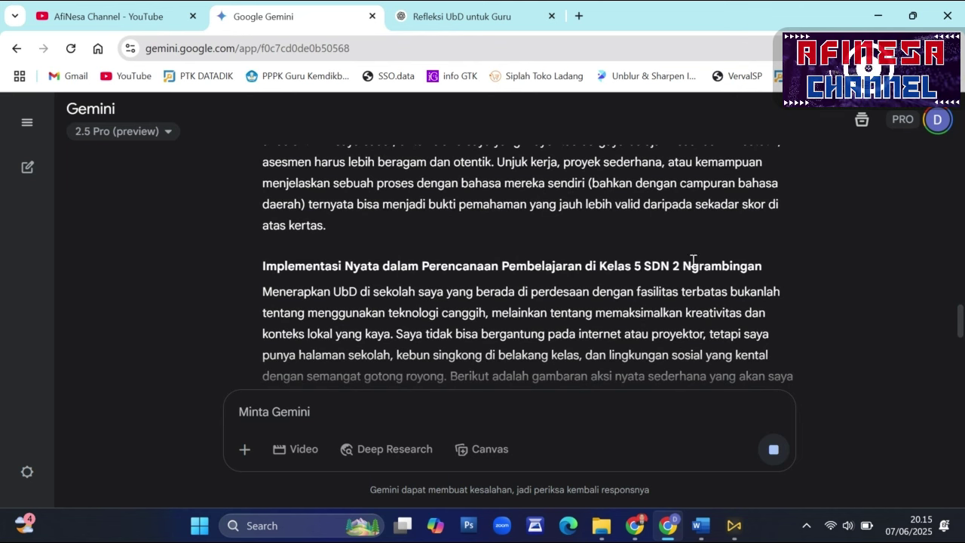
# Step: Read Gemini's implementation section for the Kelas 5 water cycle lesson, from Tahap 1 through the closing paragraph
pyautogui.scroll(-1, 665, 281)
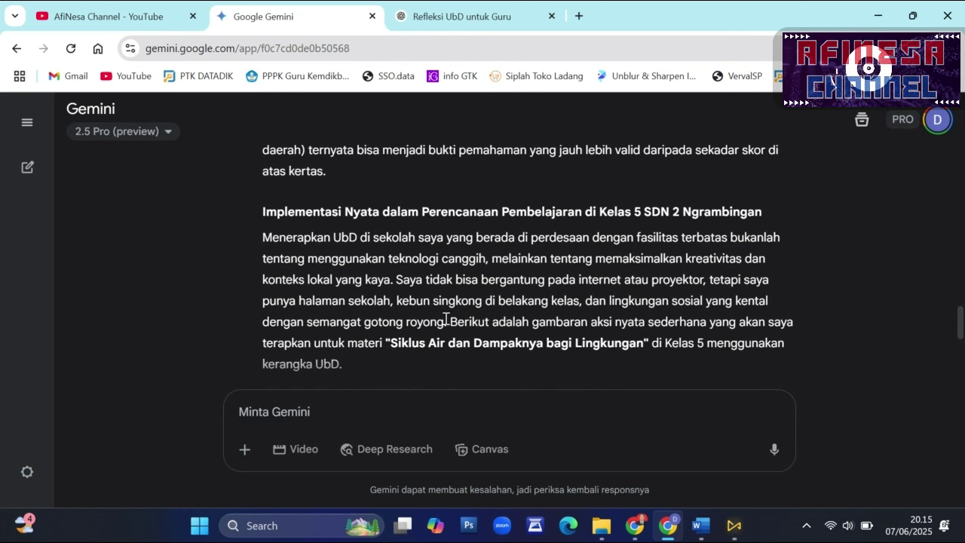
pyautogui.scroll(-1, 530, 300)
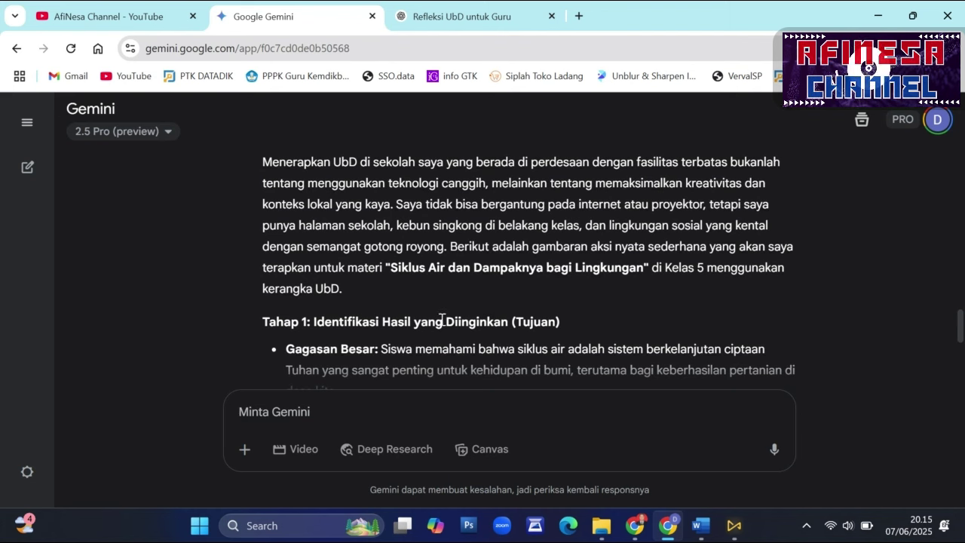
pyautogui.scroll(-1, 528, 294)
pyautogui.scroll(-1, 563, 278)
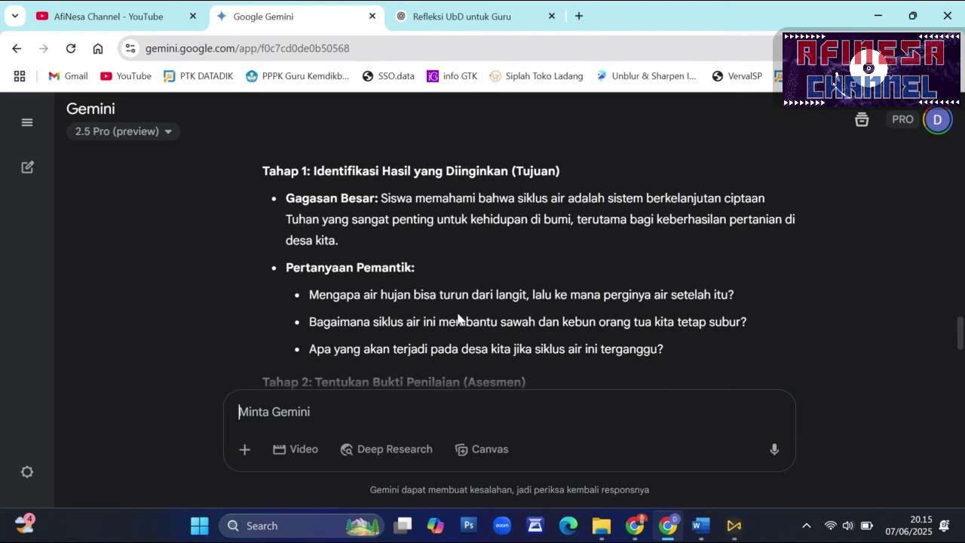
pyautogui.scroll(1, 553, 295)
pyautogui.scroll(-3, 552, 295)
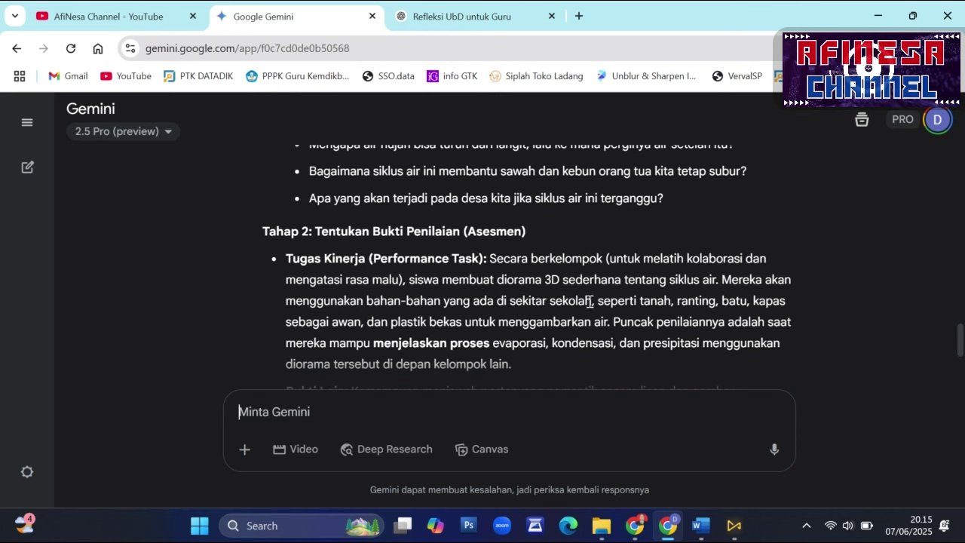
pyautogui.scroll(-3, 770, 272)
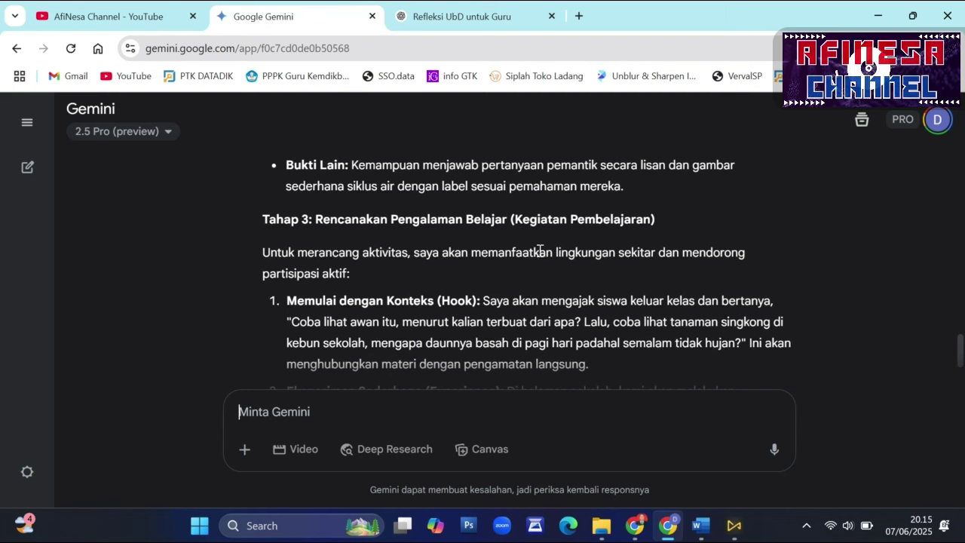
pyautogui.scroll(-6, 540, 250)
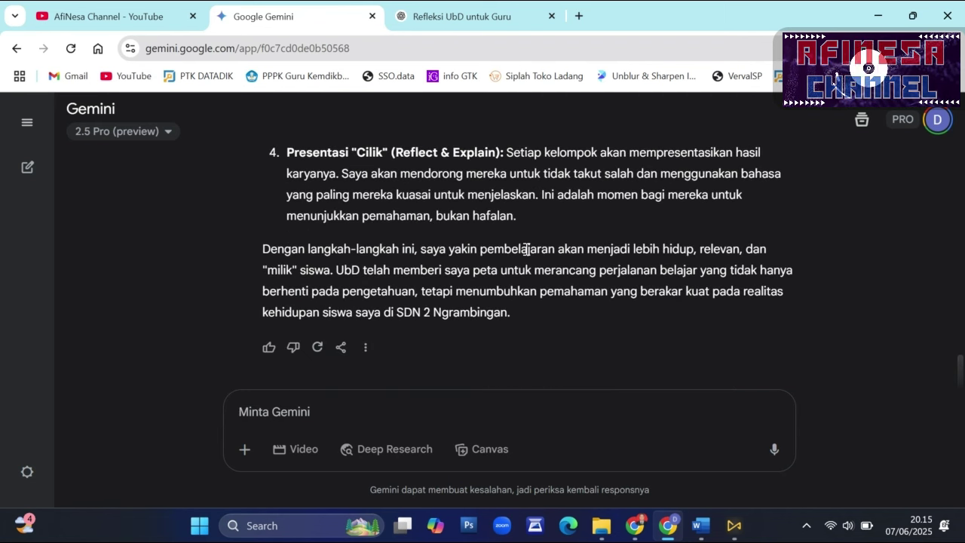
# Step: Export the Gemini answer to Google Docs and open the new document
pyautogui.click(342, 346)
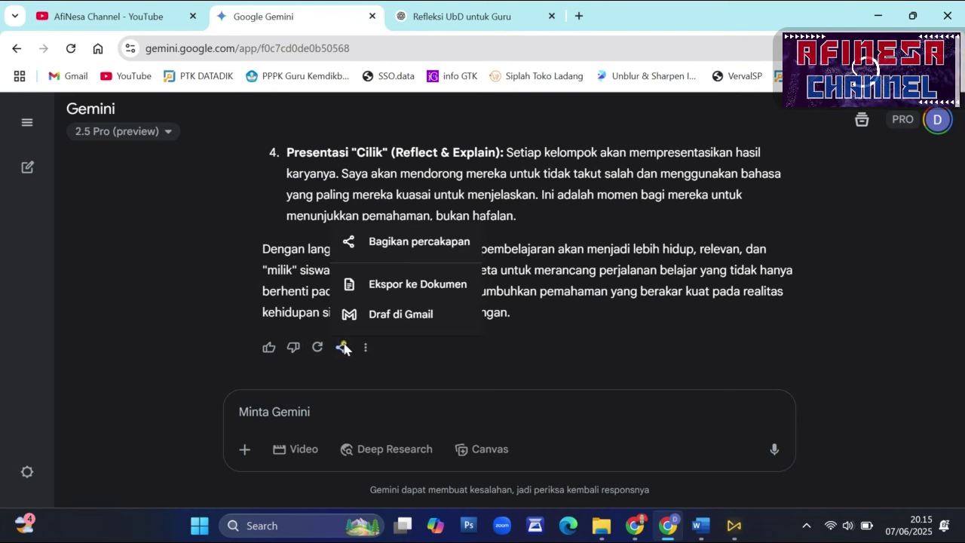
pyautogui.click(406, 291)
pyautogui.click(338, 351)
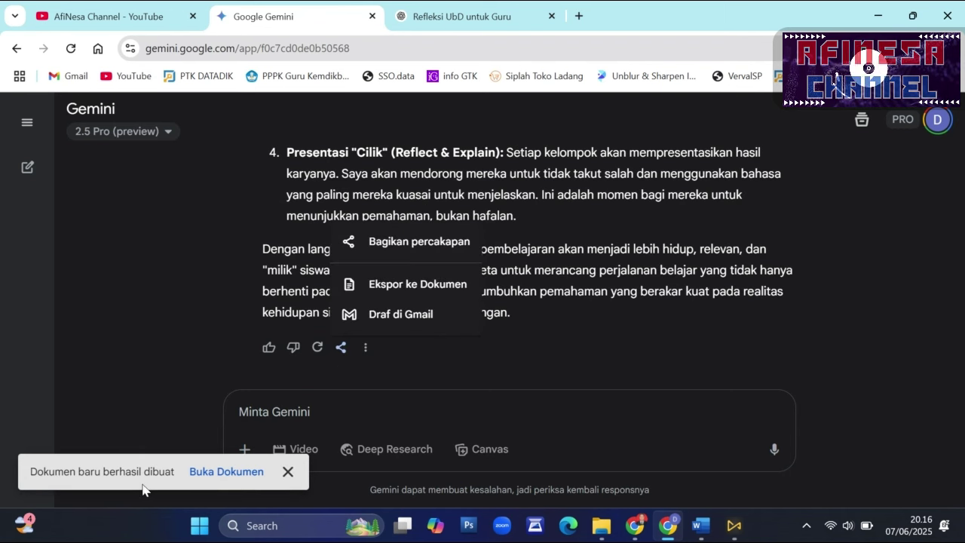
pyautogui.click(216, 475)
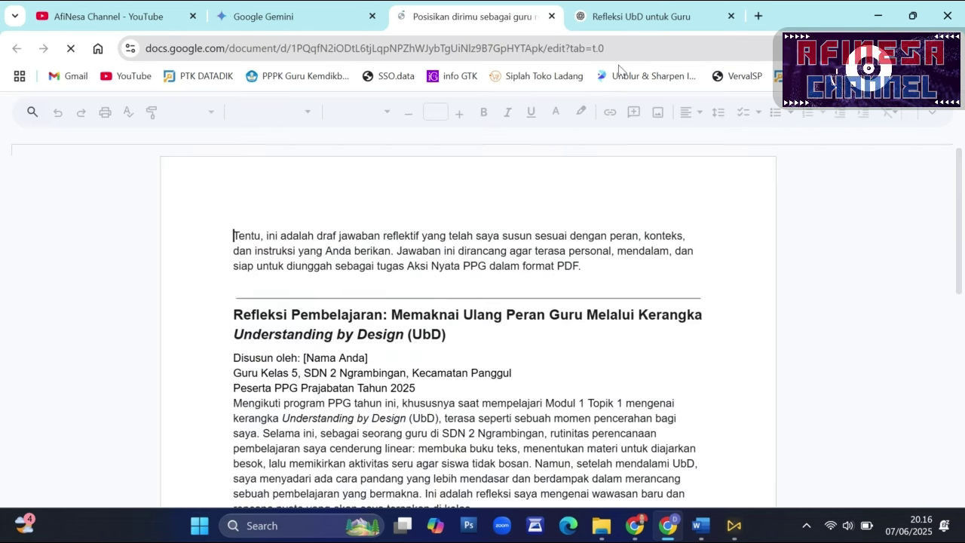
# Step: Return to the ChatGPT chat and review its UbD reflection through the closing PDF offer
pyautogui.click(638, 28)
pyautogui.scroll(-1, 457, 328)
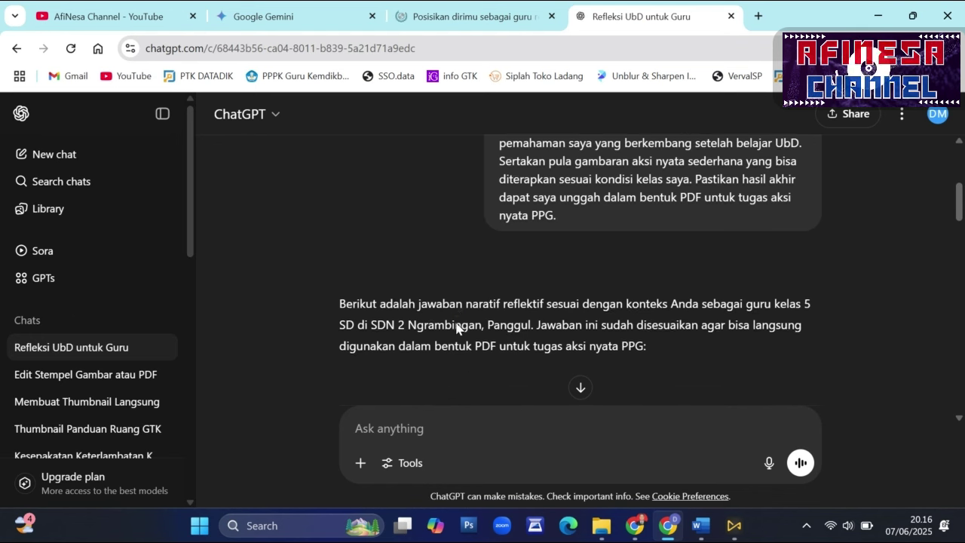
pyautogui.scroll(-7, 457, 329)
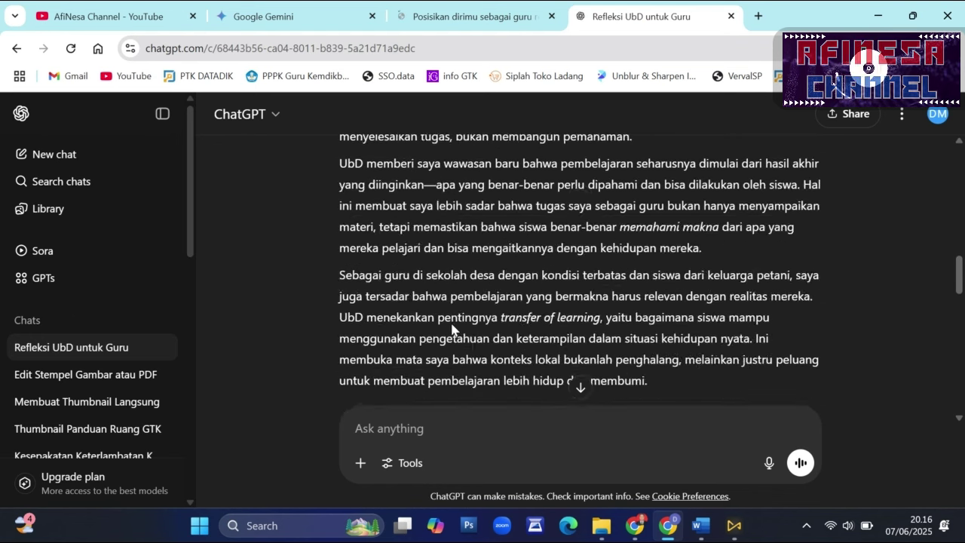
pyautogui.scroll(-8, 452, 329)
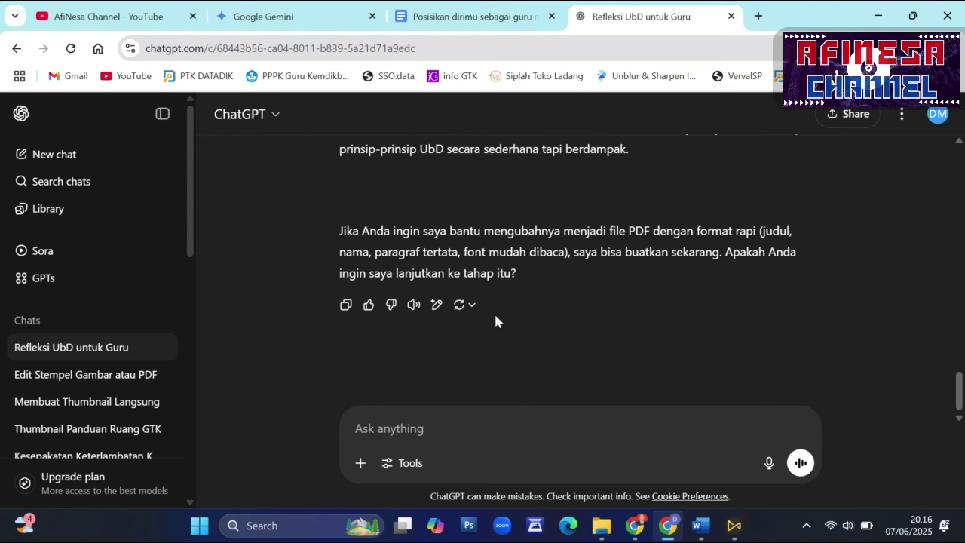
# Step: In the exported Google Docs document, delete the introductory paragraph beginning "Tentu, ini adalah draf jawaban reflektif" above the title
pyautogui.click(468, 21)
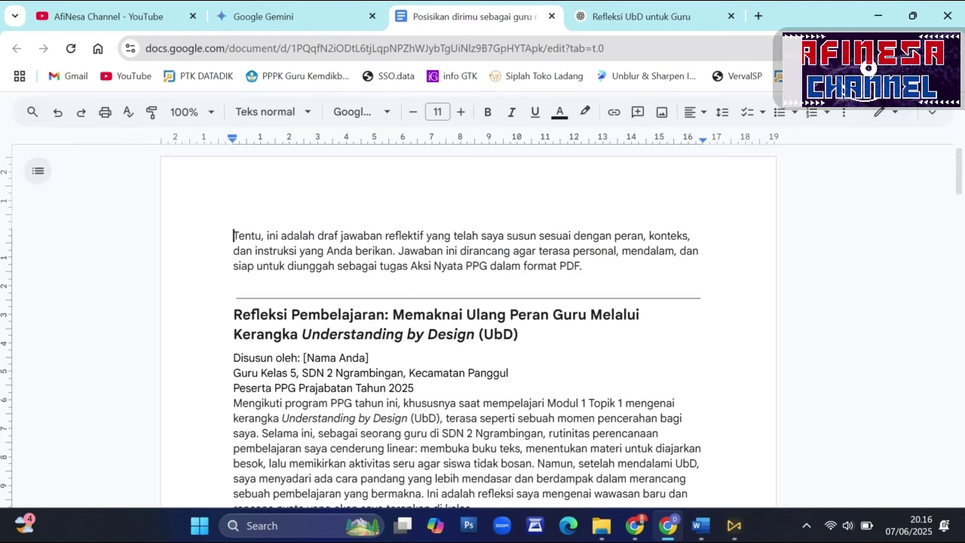
pyautogui.moveTo(234, 236); pyautogui.dragTo(590, 270)
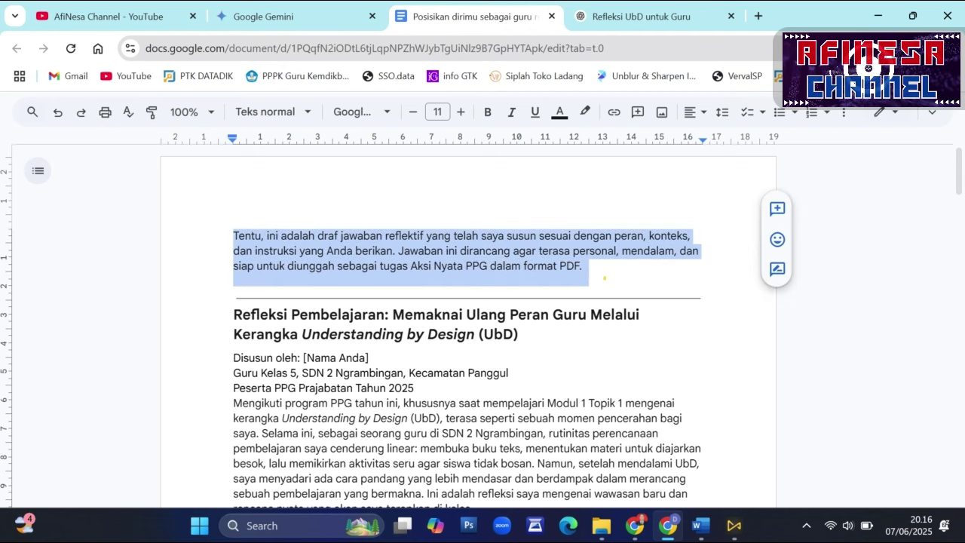
pyautogui.press('BackSpace')
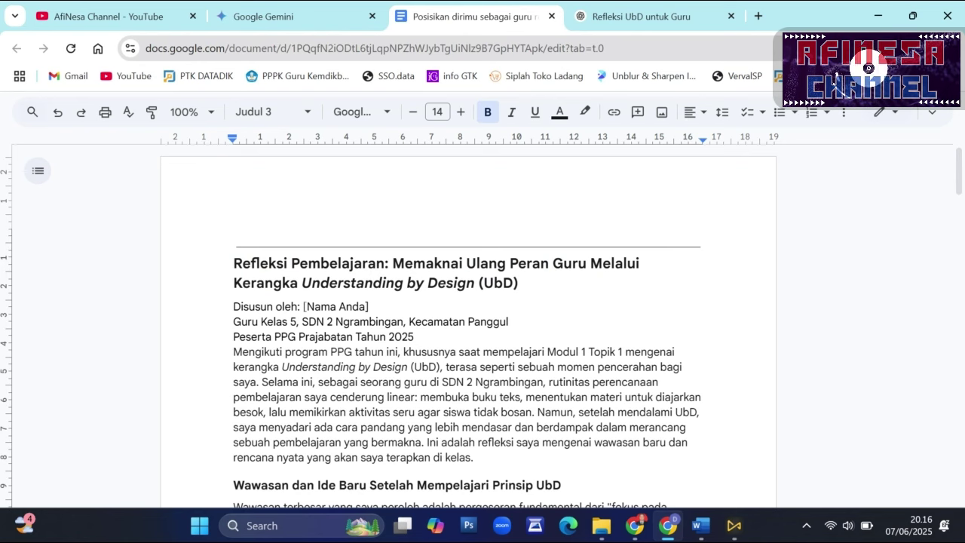
# Step: Replace the [Nama Anda] placeholder with the teacher's name and change "Prajabatan" to "Dalam Jabatan" in the PPG participant line
pyautogui.moveTo(303, 307); pyautogui.dragTo(369, 306)
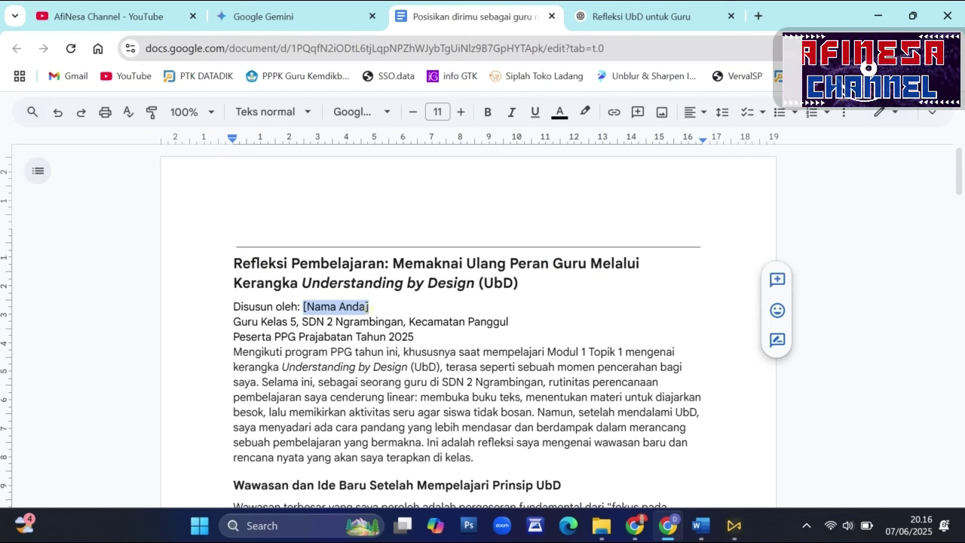
pyautogui.write('DAWUD')
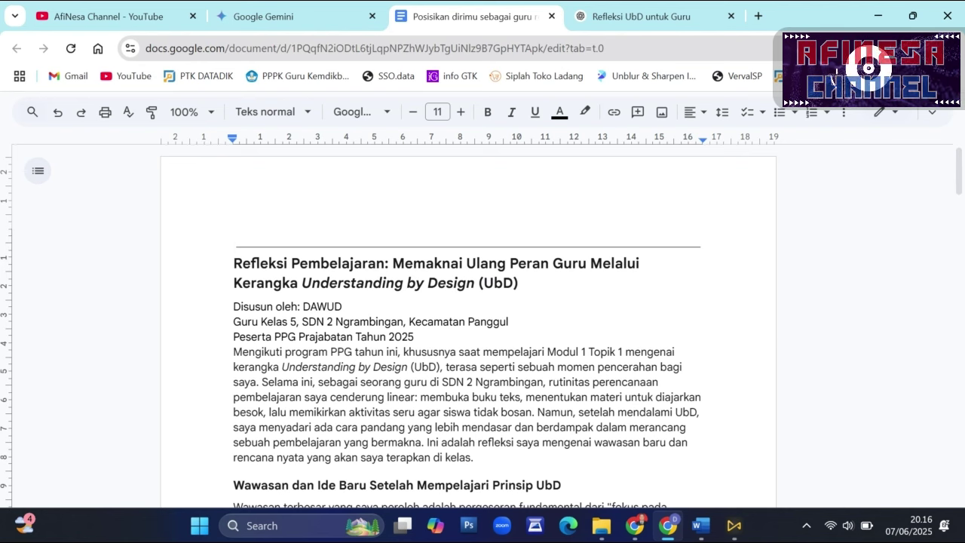
pyautogui.scroll(-1, 450, 351)
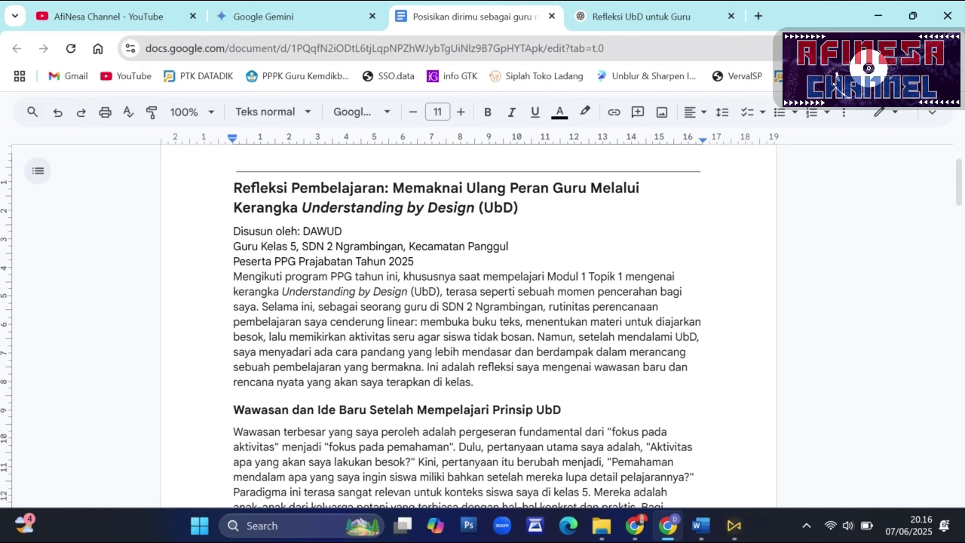
pyautogui.moveTo(354, 261); pyautogui.dragTo(304, 261)
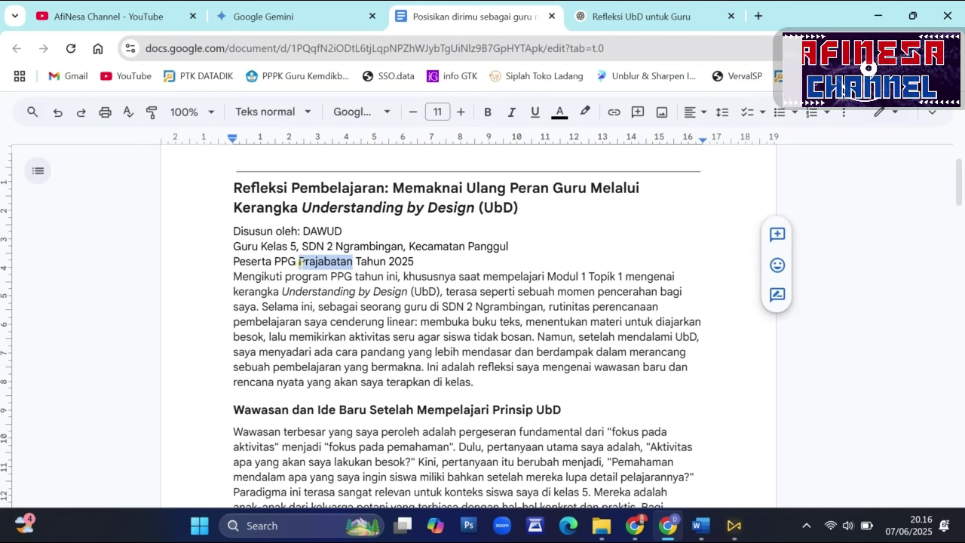
pyautogui.write('Dalam J')
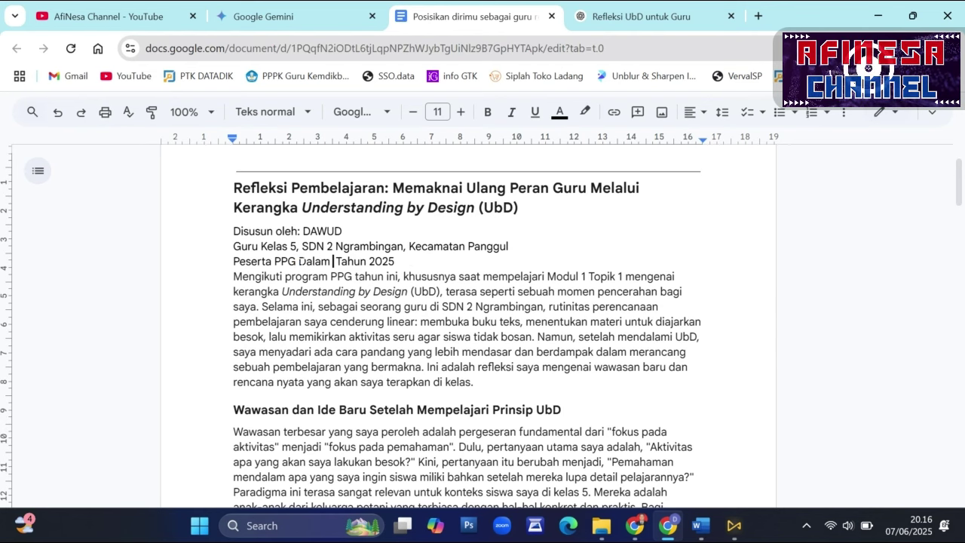
pyautogui.write('abatan')
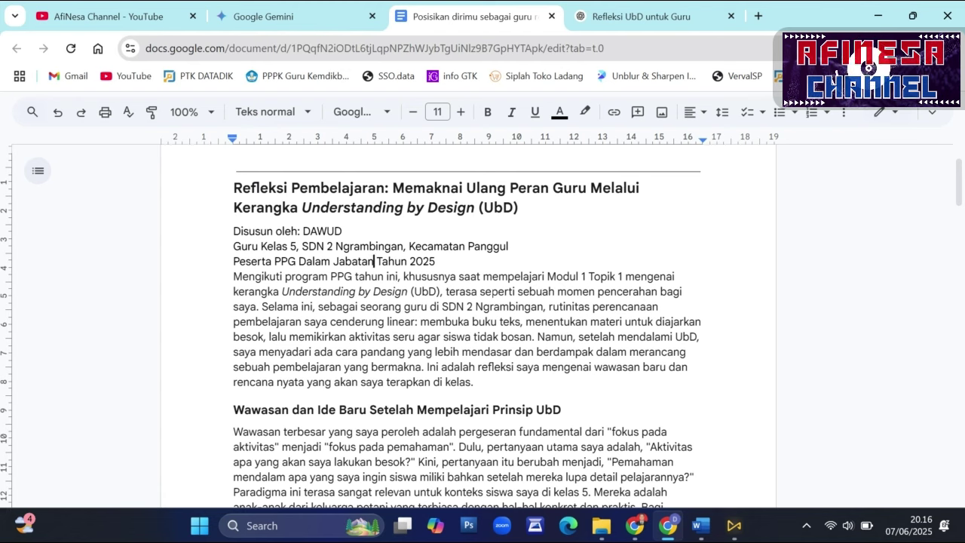
# Step: Review the rest of the exported reflection document through to its last page
pyautogui.scroll(-1, 300, 260)
pyautogui.scroll(-5, 467, 324)
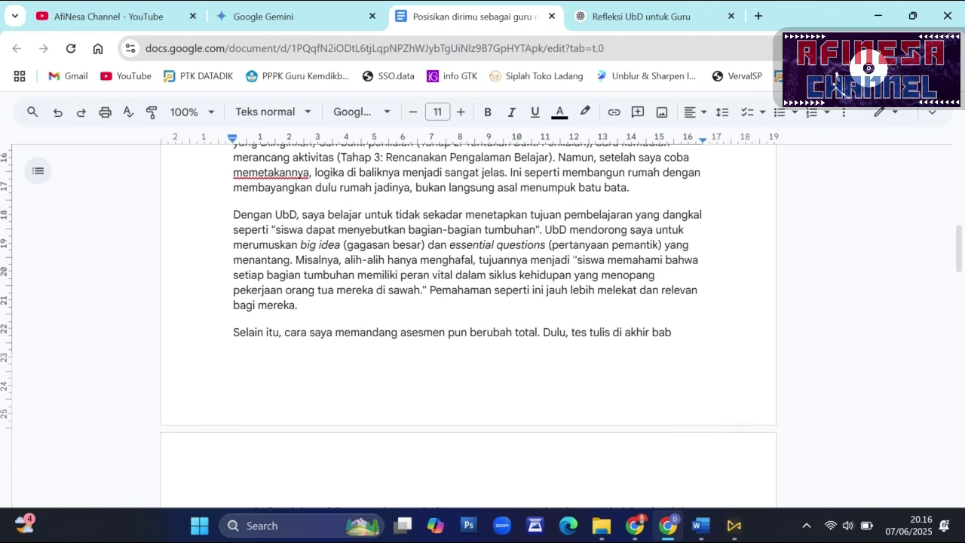
pyautogui.scroll(-7, 579, 249)
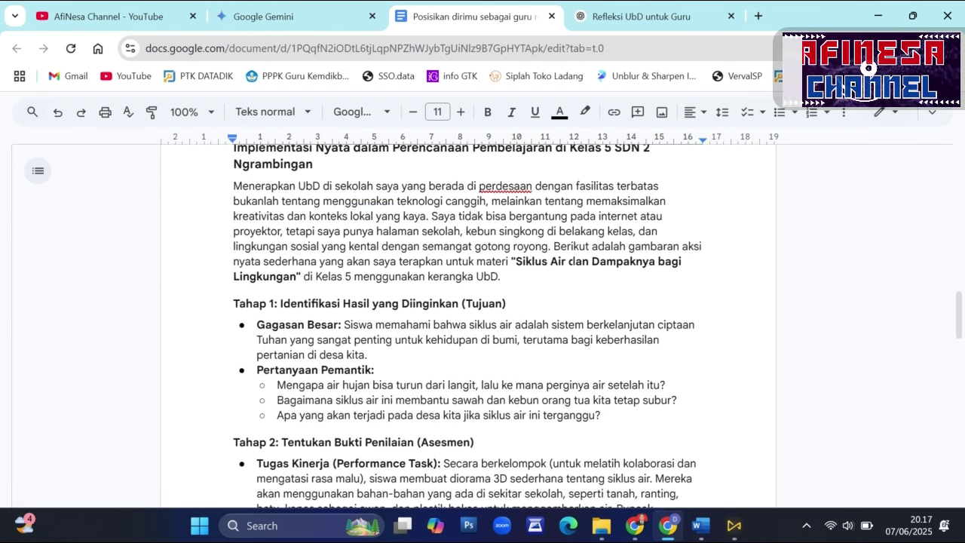
pyautogui.scroll(1, 578, 250)
pyautogui.scroll(1, 578, 249)
pyautogui.scroll(-15, 578, 250)
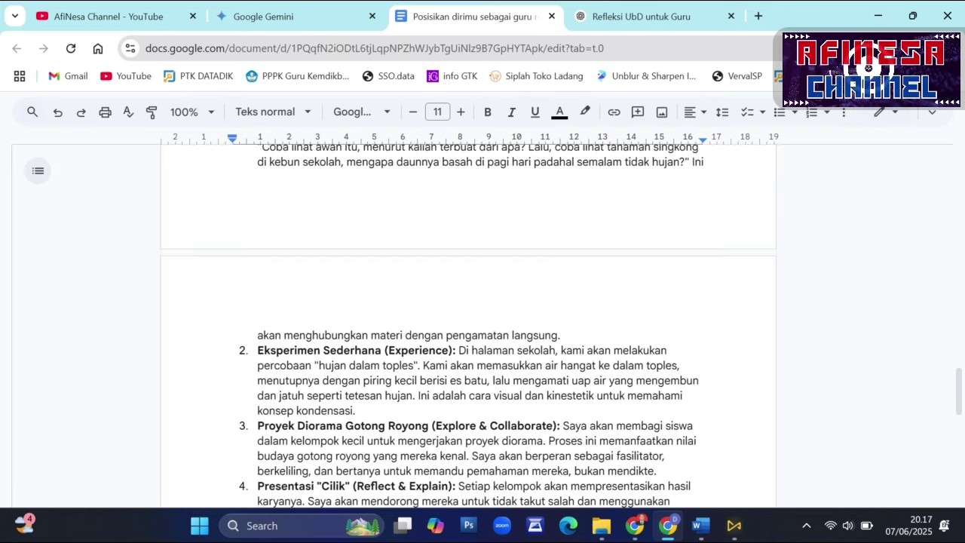
pyautogui.scroll(-1, 467, 302)
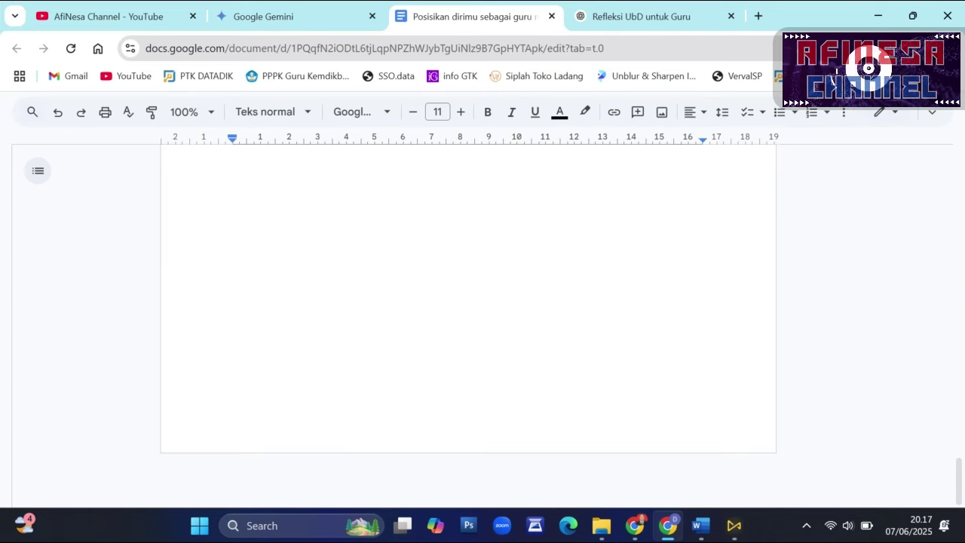
# Step: Restore the hidden menu bar and download the reflection document as Microsoft Word (.docx)
pyautogui.scroll(20, 468, 301)
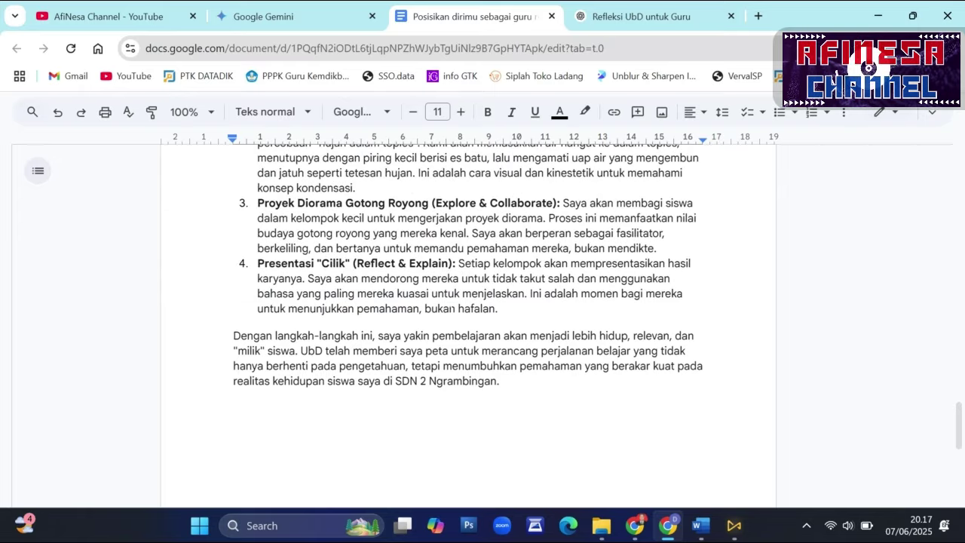
pyautogui.click(932, 111)
pyautogui.click(933, 156)
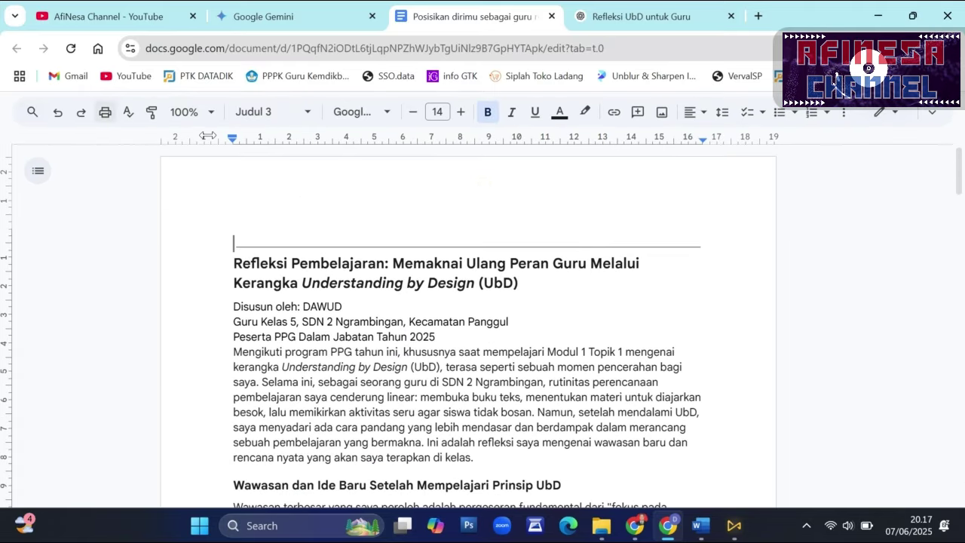
pyautogui.click(933, 113)
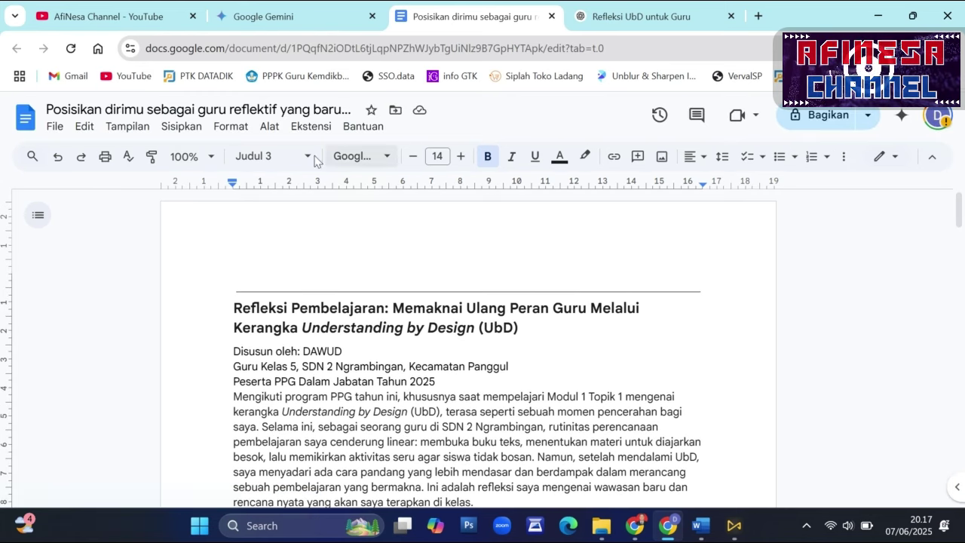
pyautogui.click(55, 127)
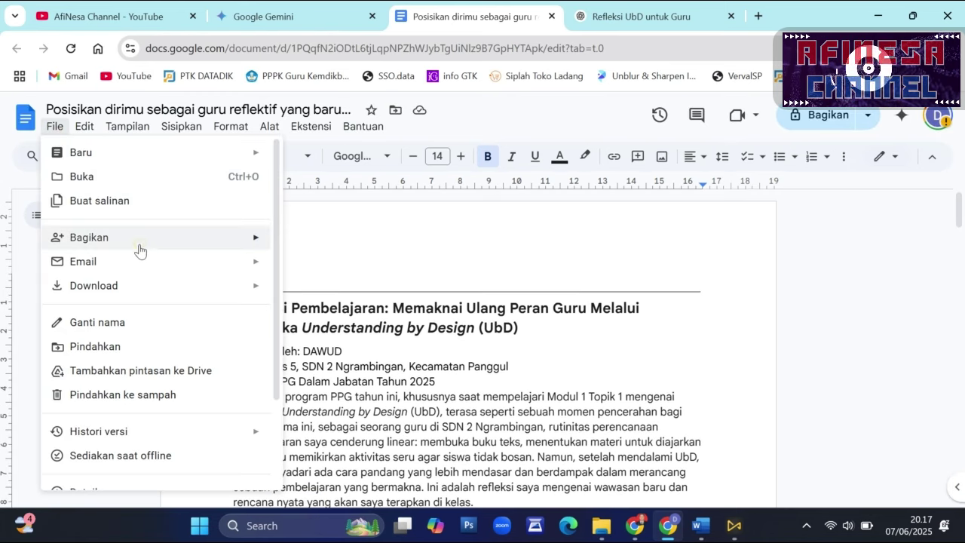
pyautogui.moveTo(129, 285)
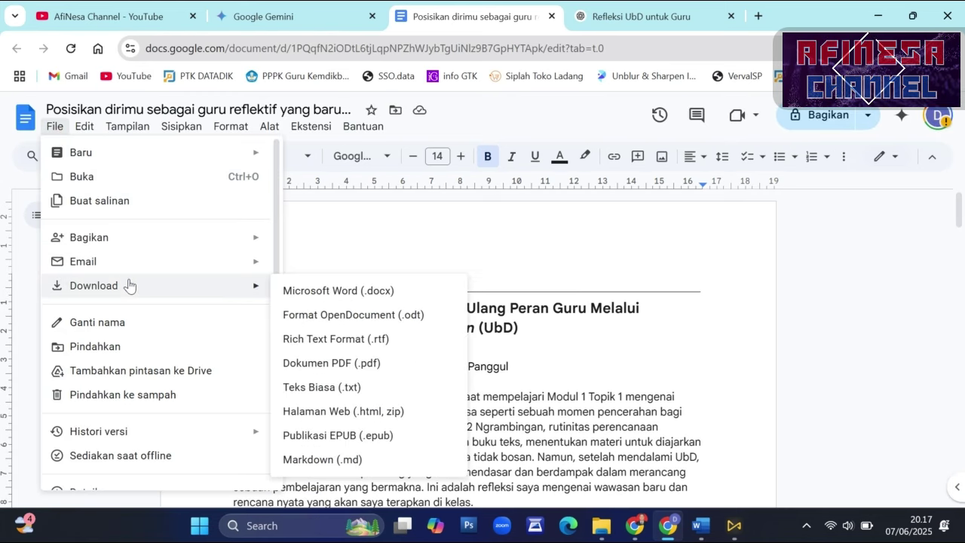
pyautogui.click(316, 289)
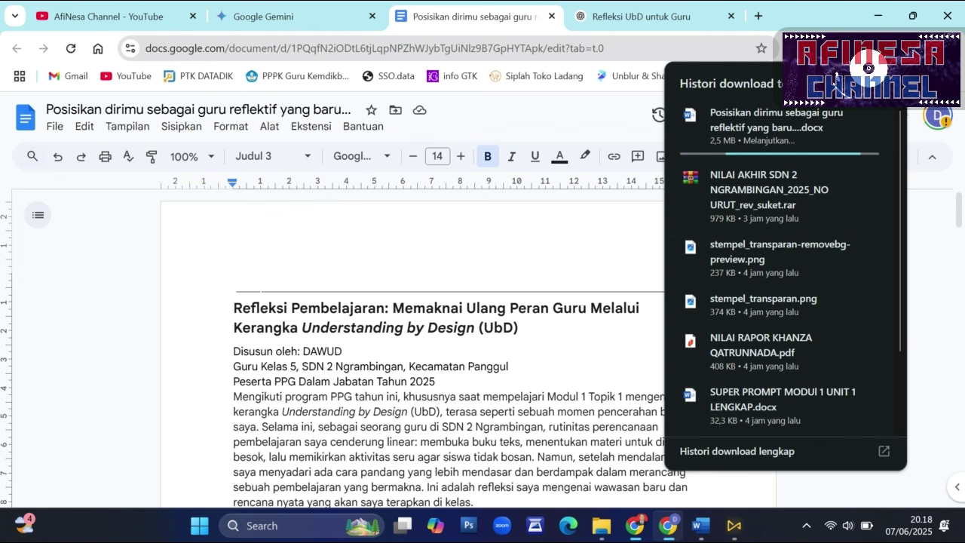
# Step: Switch to the ChatGPT chat and reread its UbD reflection from the title to the closing PDF offer
pyautogui.click(663, 16)
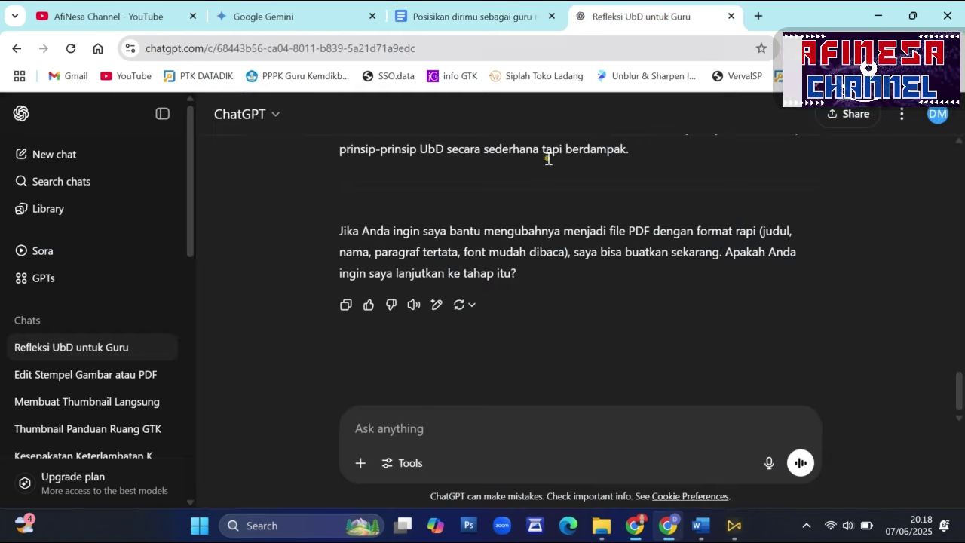
pyautogui.scroll(3, 523, 210)
pyautogui.scroll(6, 479, 273)
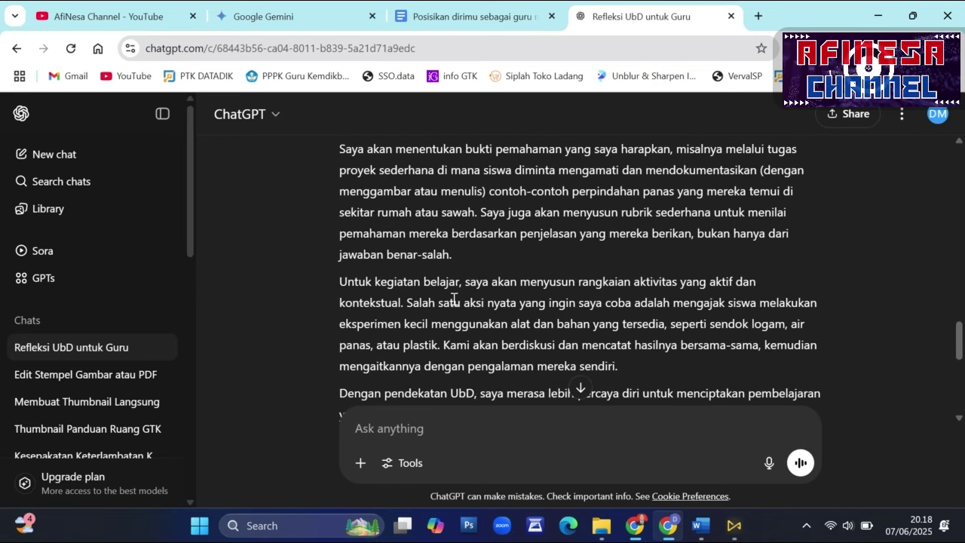
pyautogui.scroll(8, 517, 285)
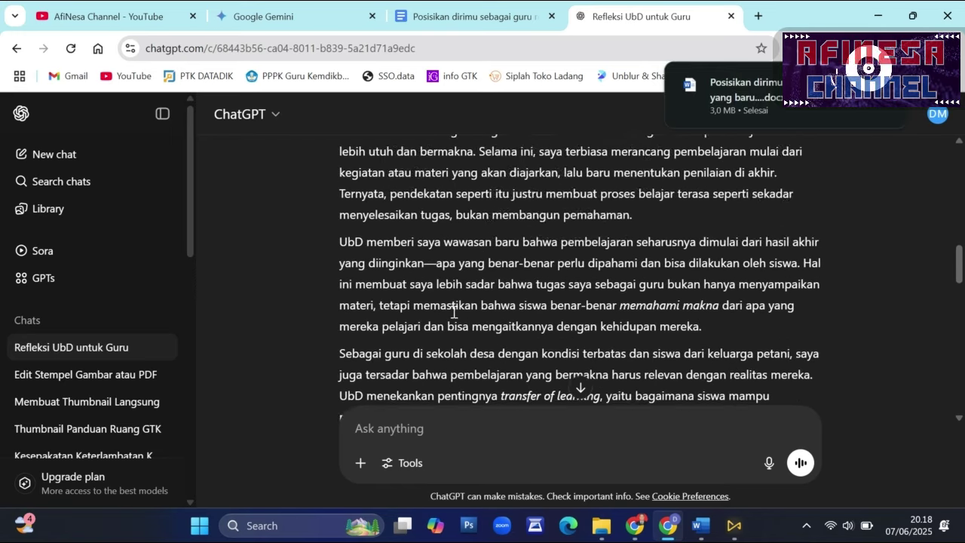
pyautogui.scroll(1, 426, 298)
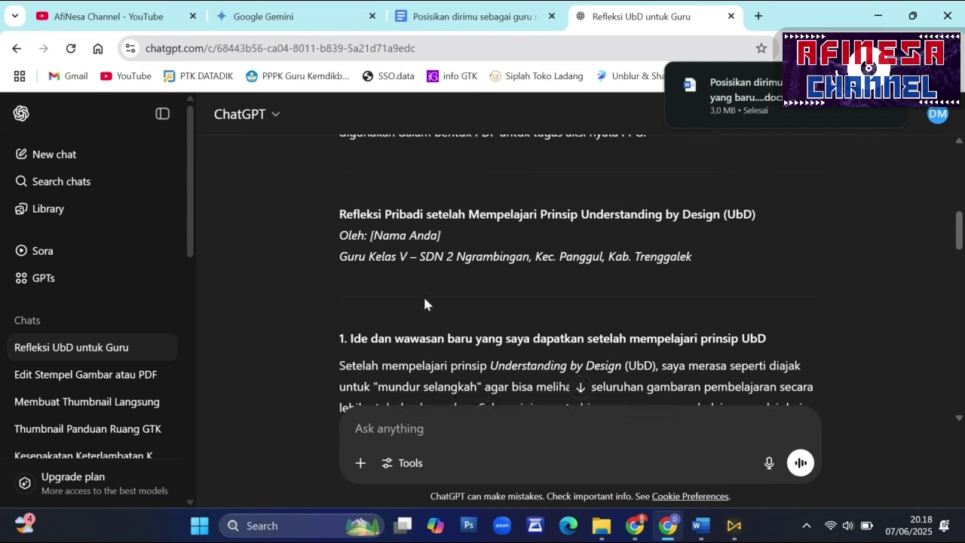
pyautogui.scroll(-5, 559, 252)
pyautogui.scroll(-1, 561, 252)
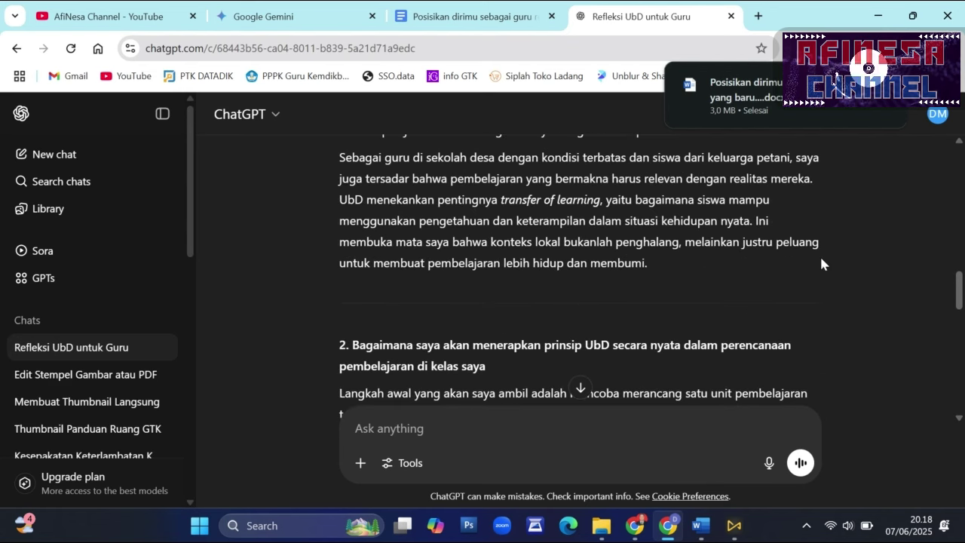
pyautogui.scroll(-2, 607, 315)
pyautogui.scroll(-8, 608, 315)
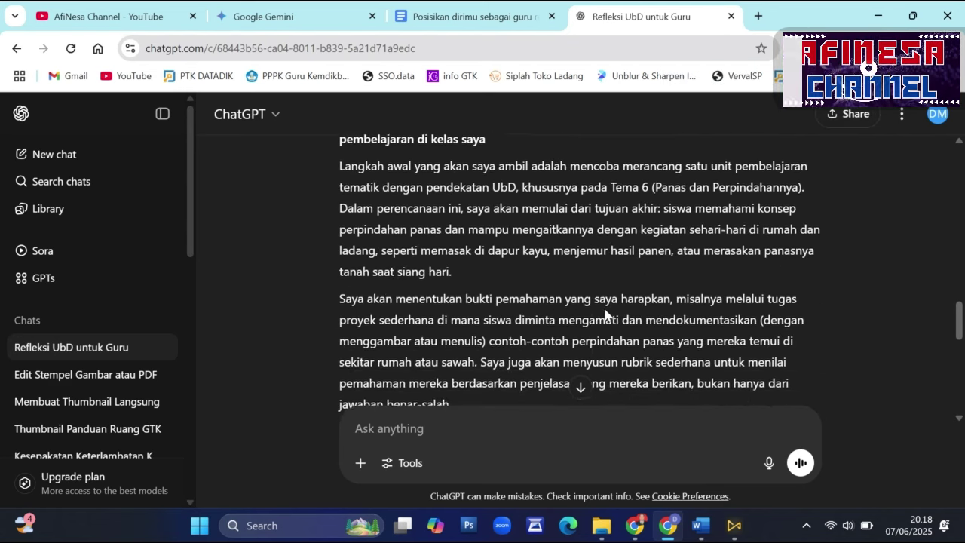
pyautogui.scroll(-1, 591, 278)
pyautogui.scroll(1, 534, 284)
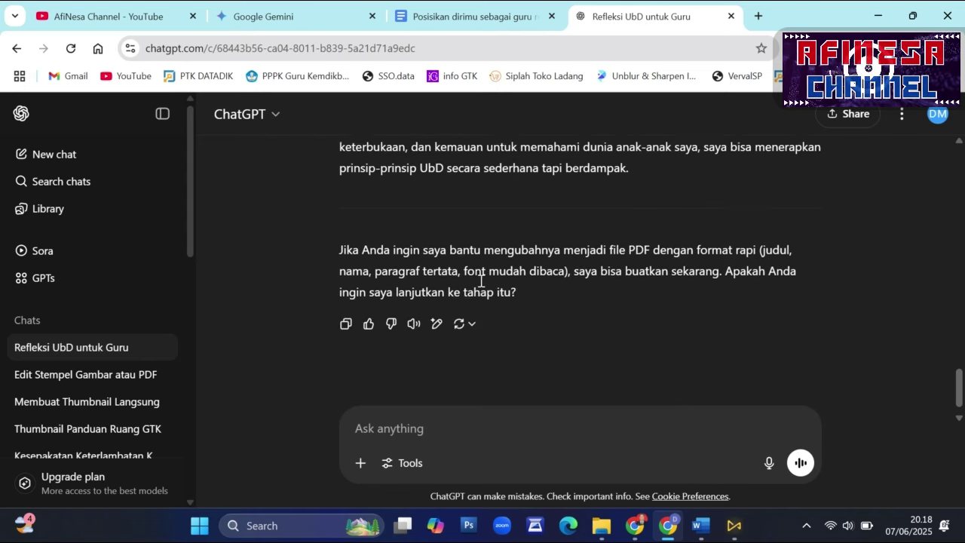
pyautogui.scroll(-1, 582, 281)
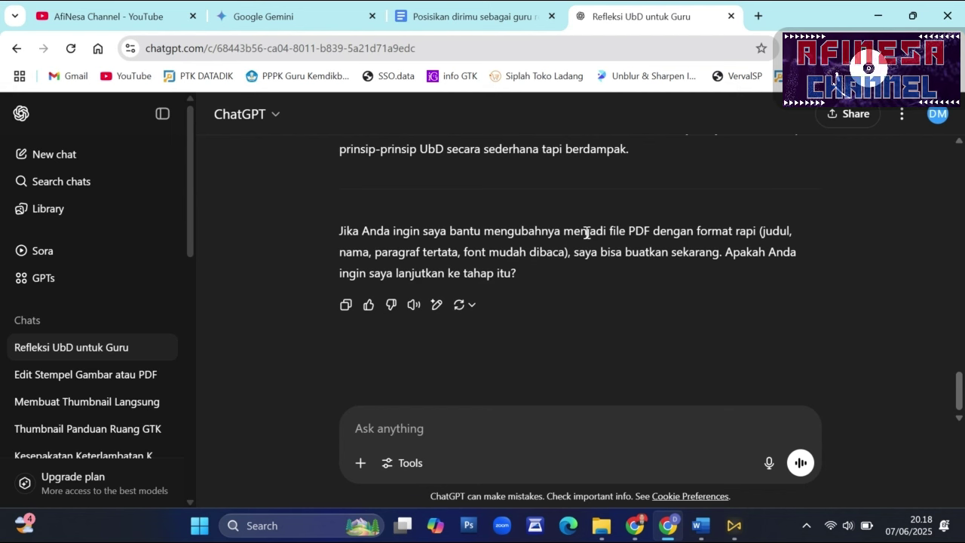
pyautogui.scroll(10, 679, 249)
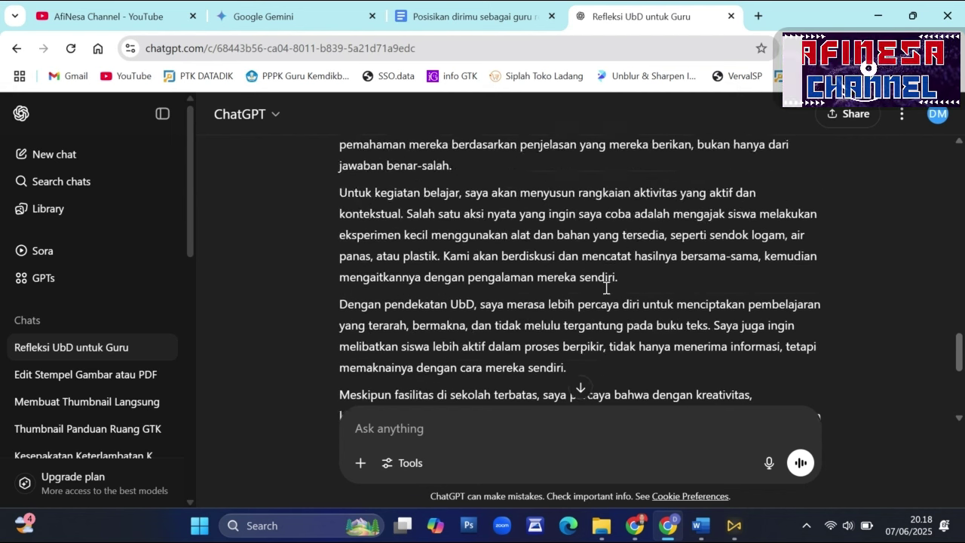
# Step: Open the downloaded .docx reflection in Word, enable editing and check its pages, returning to the start of the document
pyautogui.click(888, 48)
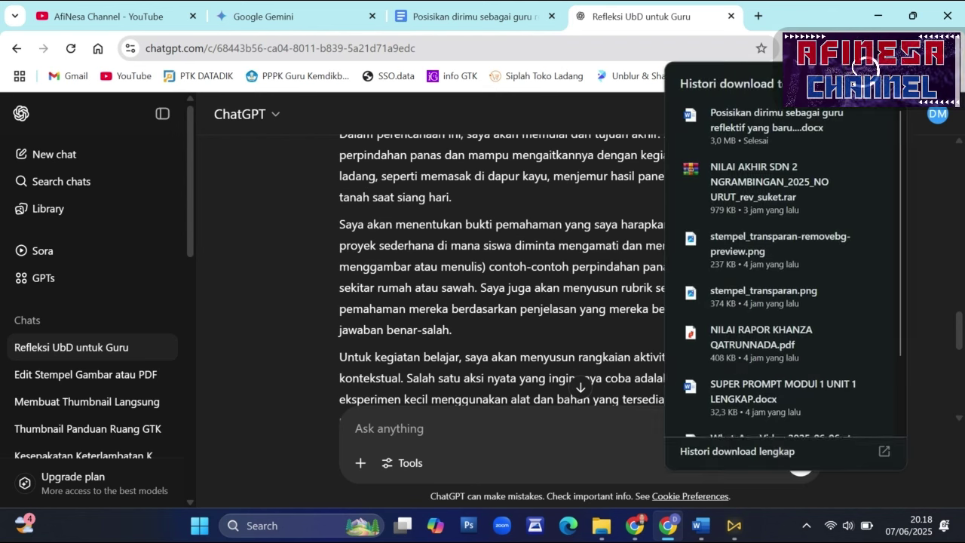
pyautogui.click(788, 119)
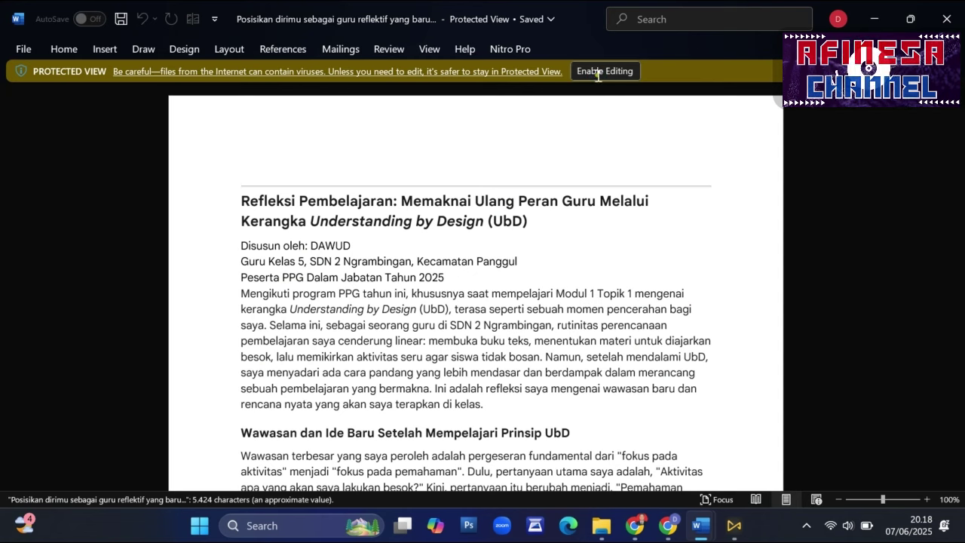
pyautogui.click(582, 71)
pyautogui.scroll(-20, 542, 230)
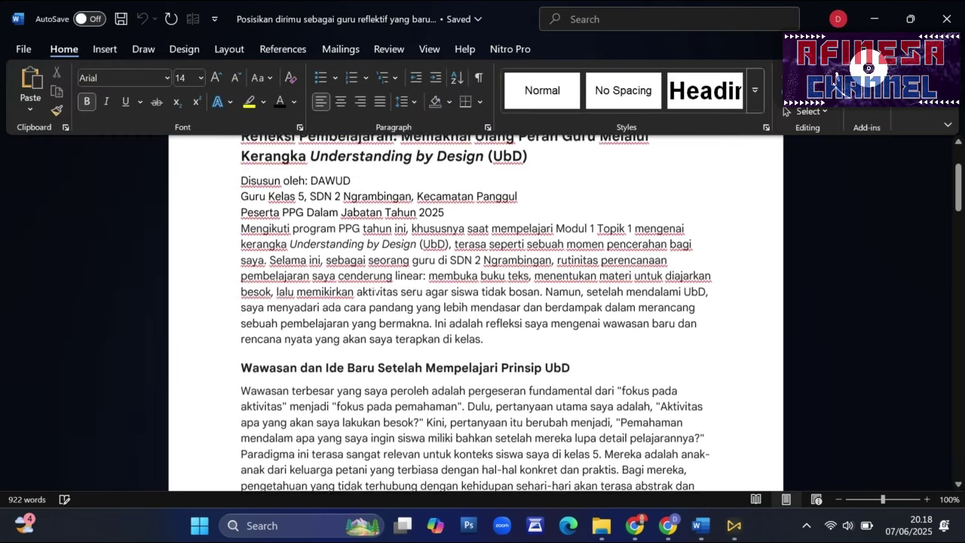
pyautogui.scroll(-20, 784, 111)
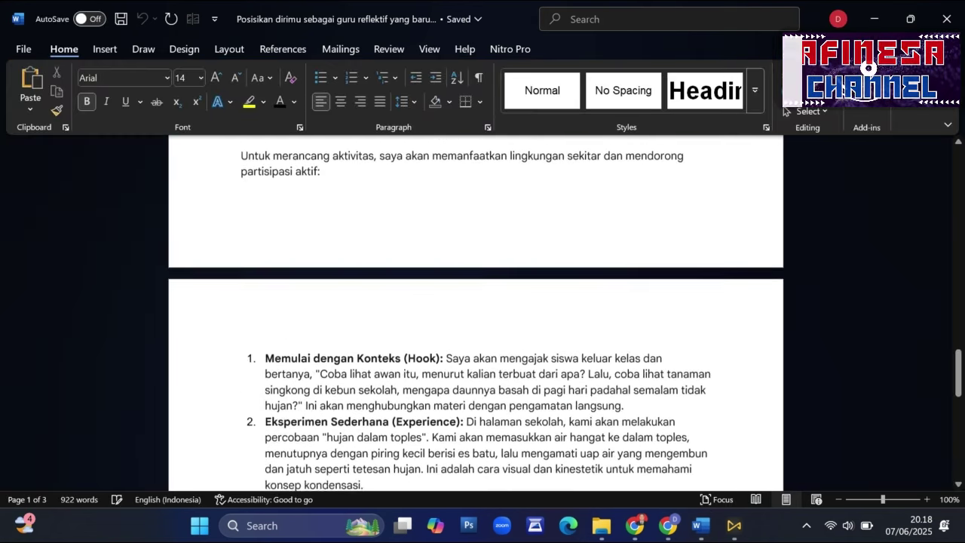
pyautogui.scroll(20, 784, 112)
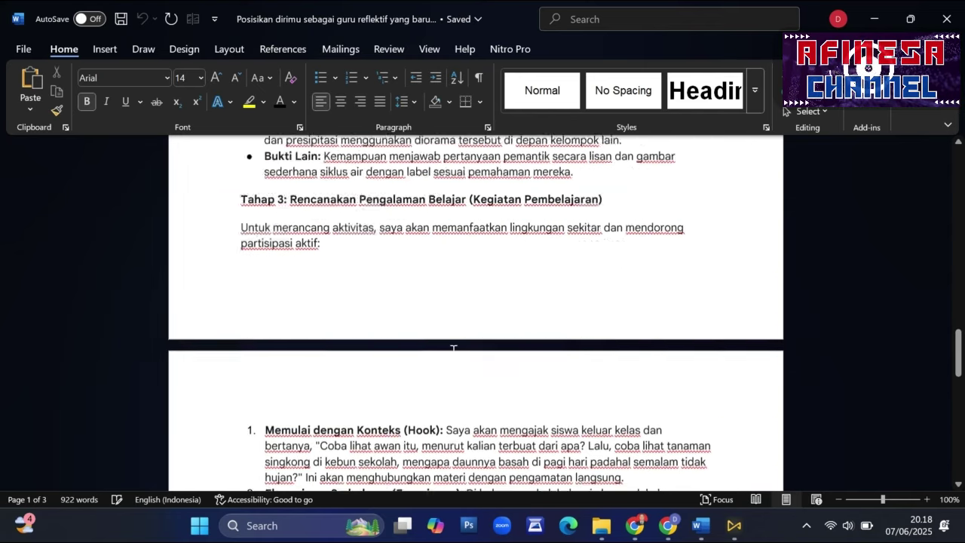
pyautogui.scroll(12, 784, 111)
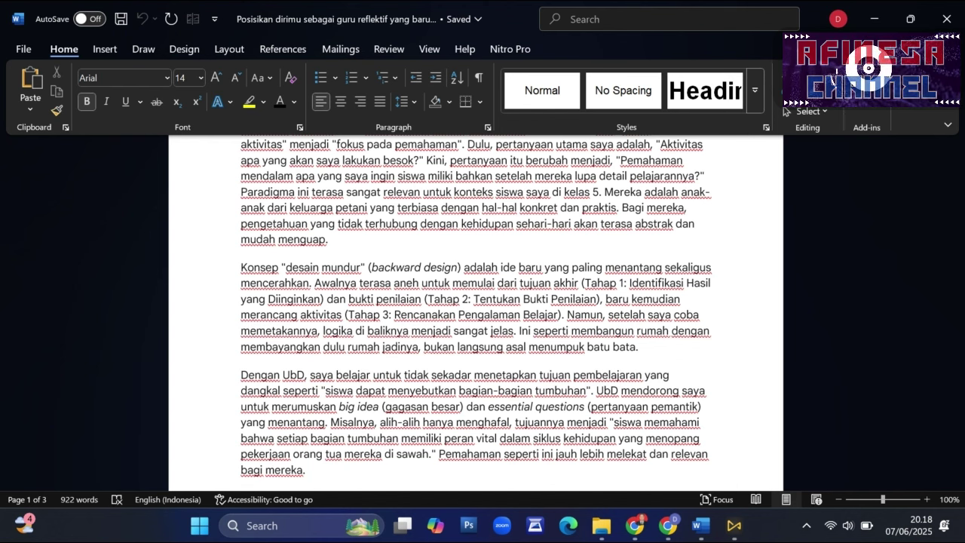
pyautogui.hotkey('ctrl', 'Home')
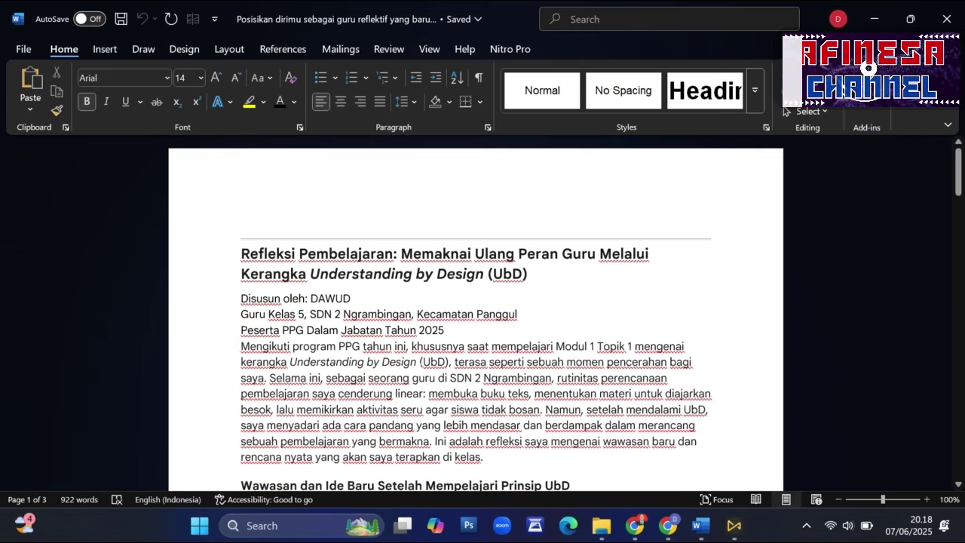
# Step: Switch to the PPG portal, close the Aksi Nyata material and examine the topic's activity list and Cerita Reflektif section
pyautogui.click(875, 21)
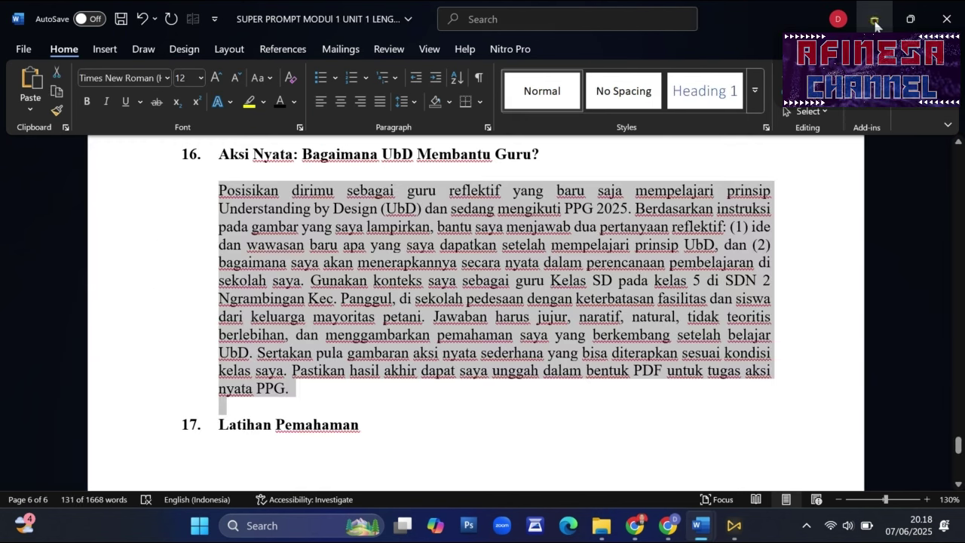
pyautogui.click(635, 525)
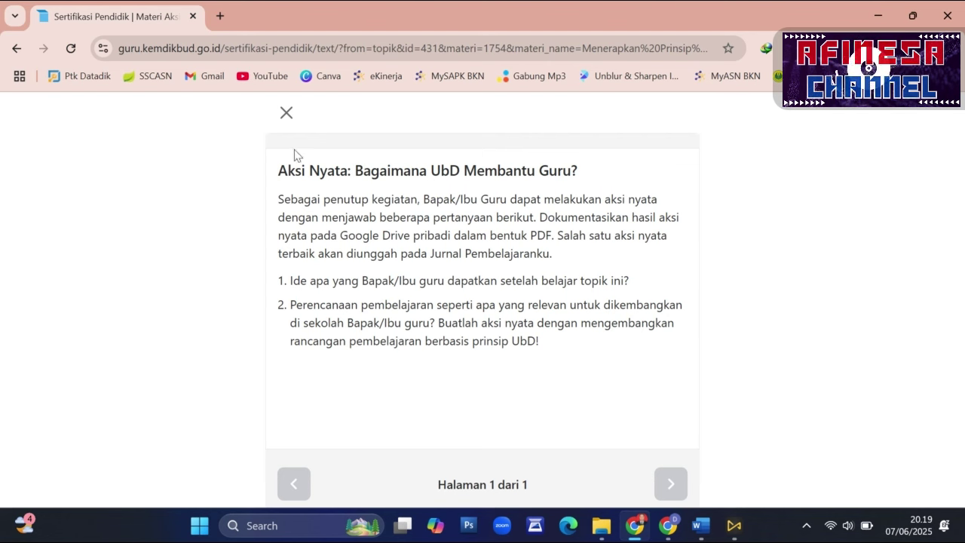
pyautogui.click(285, 120)
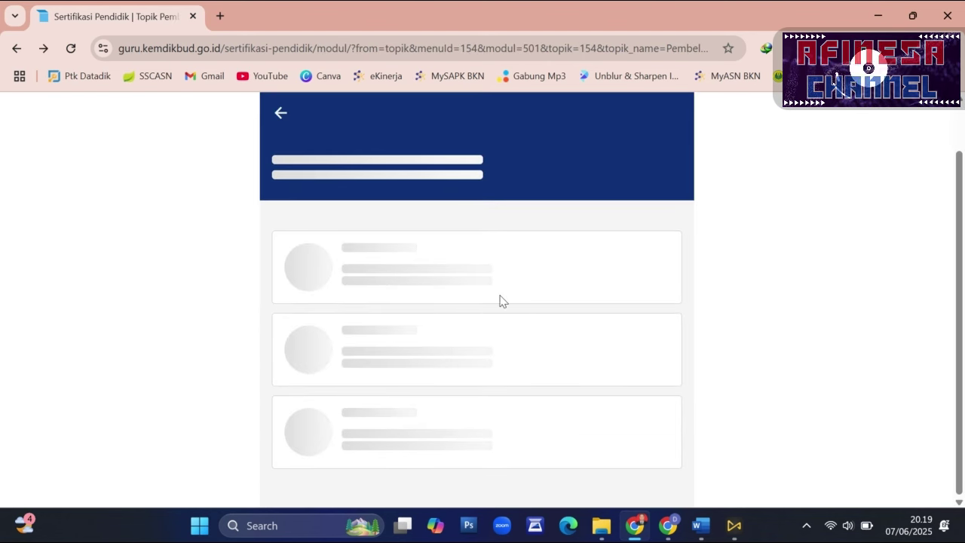
pyautogui.moveTo(276, 423); pyautogui.dragTo(381, 424)
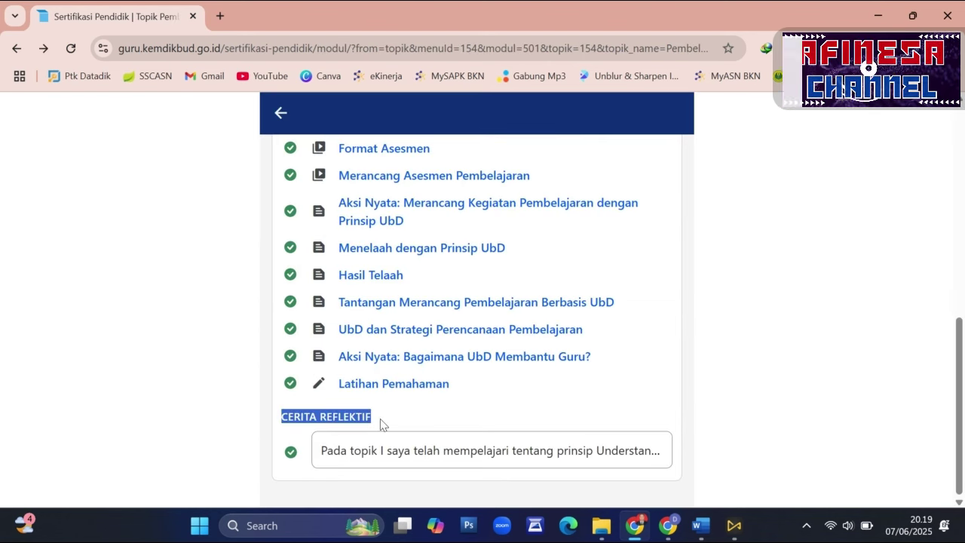
pyautogui.scroll(5, 770, 317)
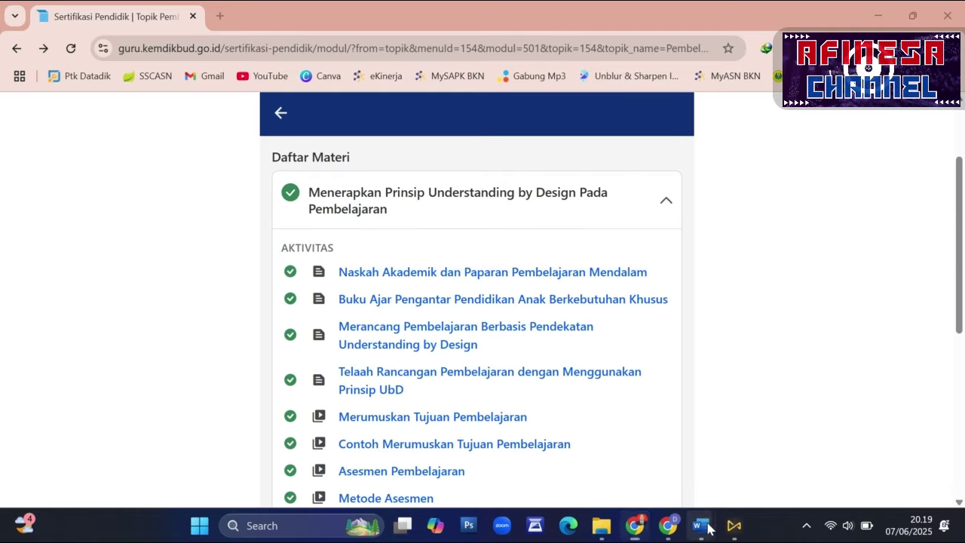
# Step: In the SUPER PROMPT Word document, select and copy the prompt for a 100–150 word reflection on UbD and backward design
pyautogui.moveTo(701, 525)
pyautogui.moveTo(641, 422)
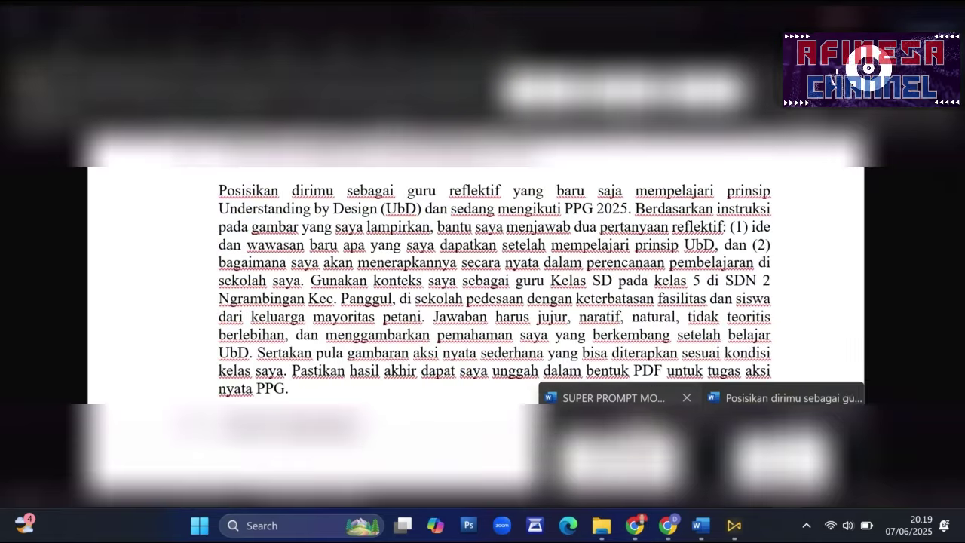
pyautogui.click(621, 454)
pyautogui.scroll(-5, 482, 302)
pyautogui.scroll(-2, 495, 286)
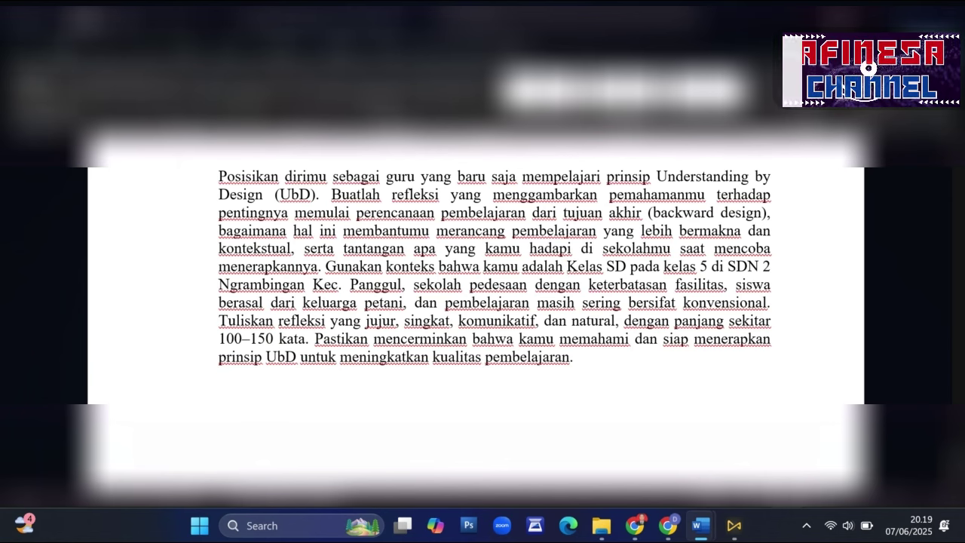
pyautogui.moveTo(219, 176); pyautogui.dragTo(554, 354)
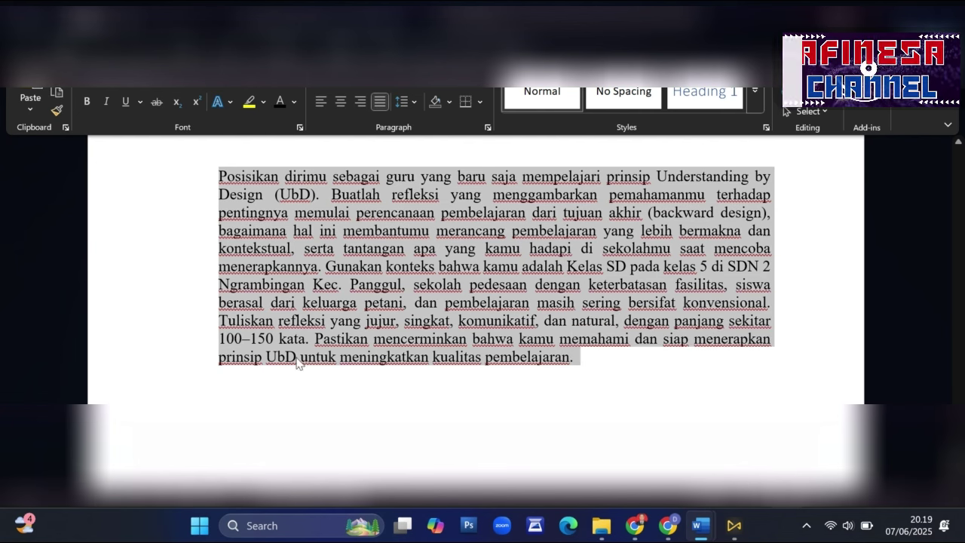
# Step: Paste the copied UbD reflection prompt into the existing Gemini chat in Chrome and send it
pyautogui.click(668, 526)
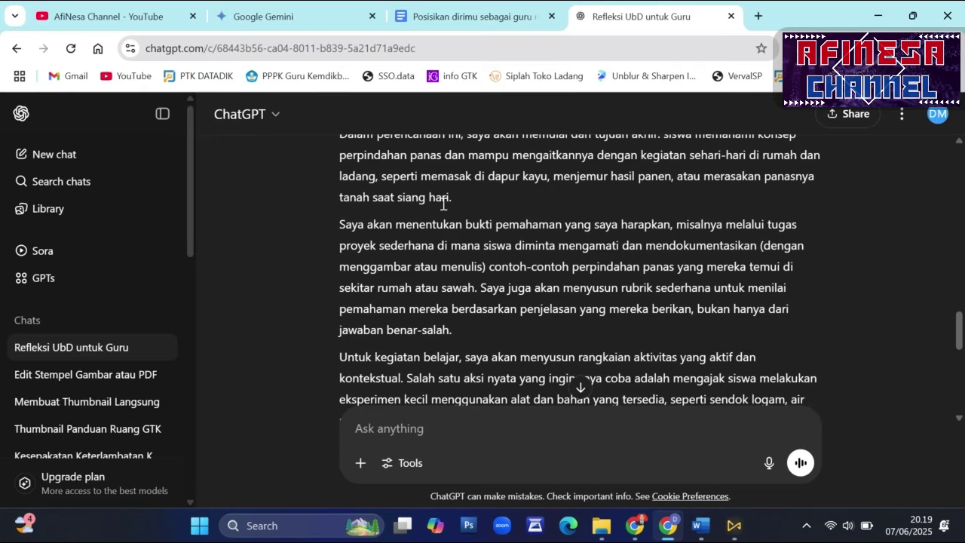
pyautogui.click(291, 16)
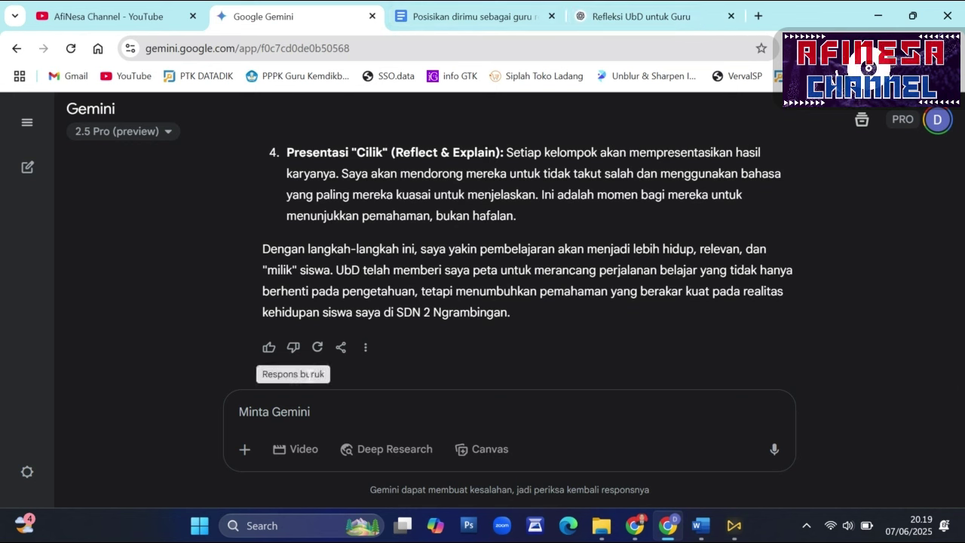
pyautogui.click(288, 410)
pyautogui.hotkey('ctrl', 'v')
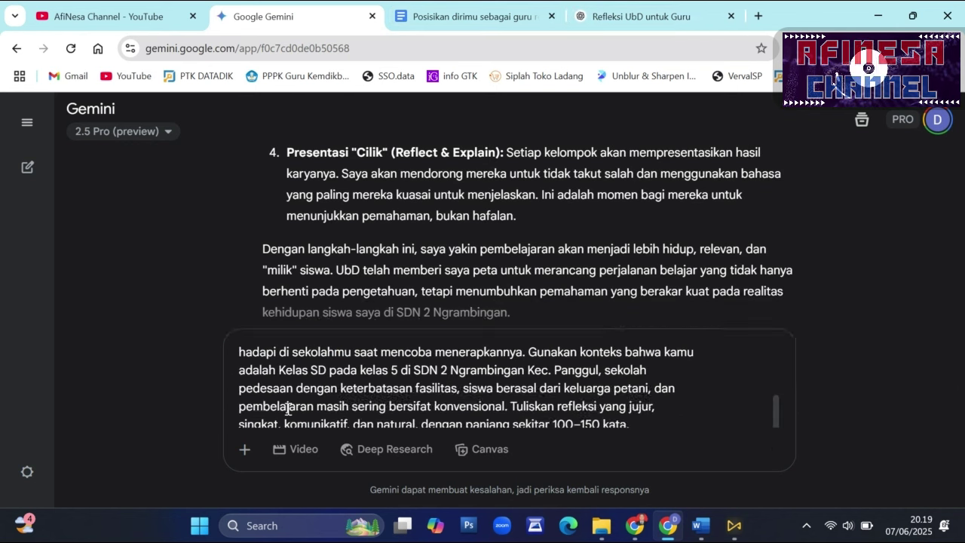
pyautogui.click(773, 449)
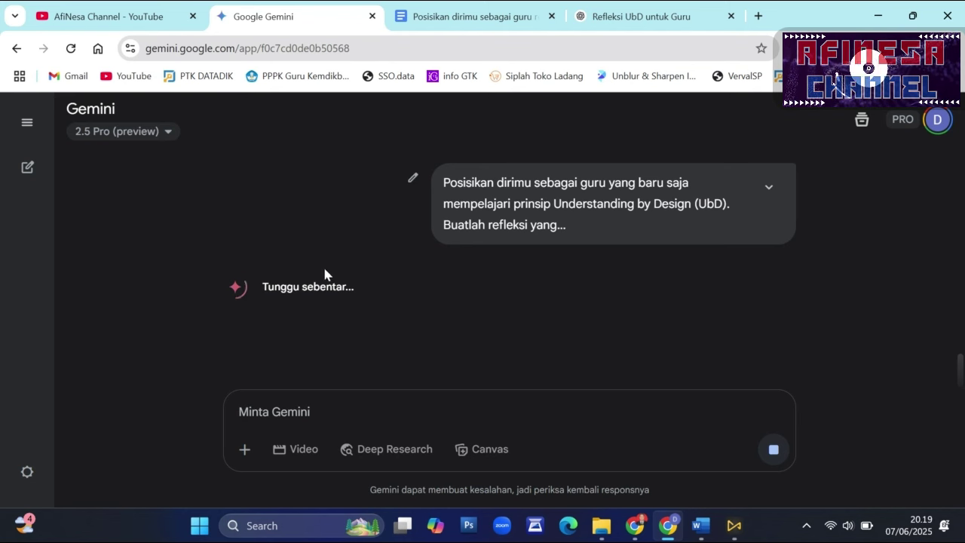
# Step: Paste the copied UbD reflection prompt into the existing ChatGPT chat and send it
pyautogui.click(705, 11)
pyautogui.scroll(-10, 578, 362)
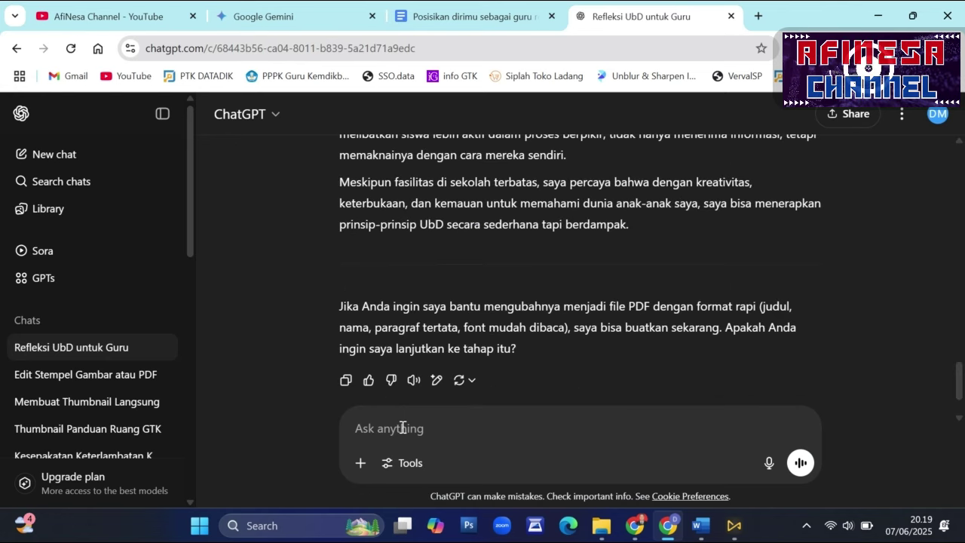
pyautogui.hotkey('ctrl', 'v')
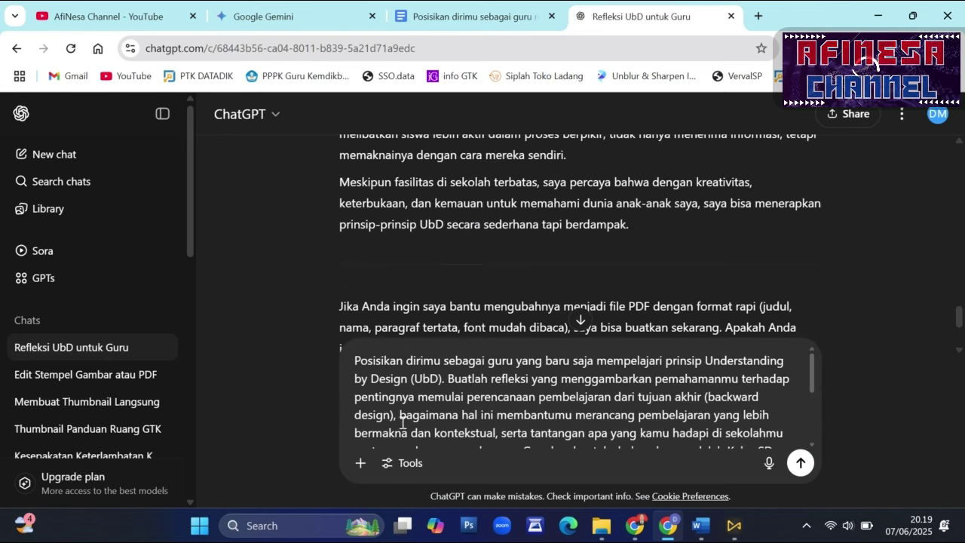
pyautogui.click(800, 462)
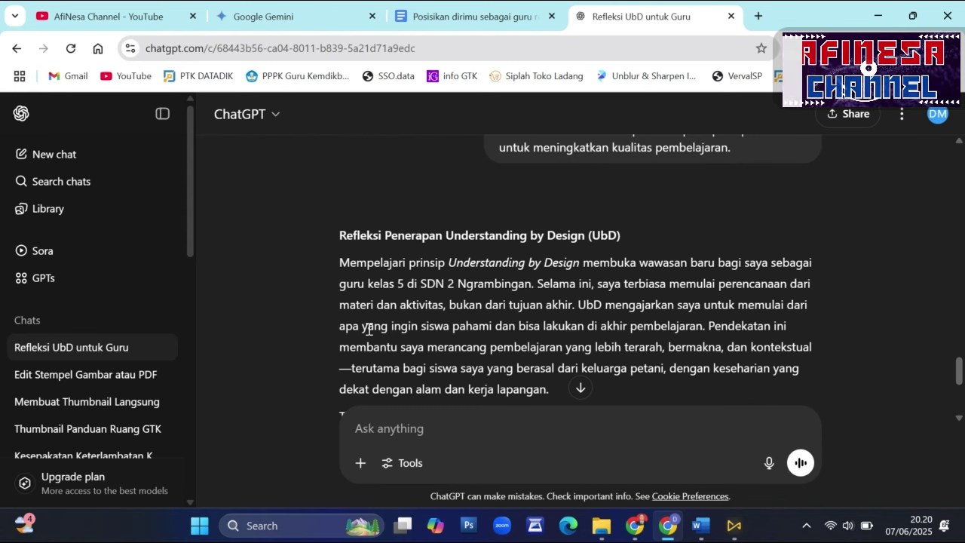
# Step: Return to the Gemini chat, compare the two reflection drafts and choose Pilihan B
pyautogui.click(270, 17)
pyautogui.scroll(-2, 349, 200)
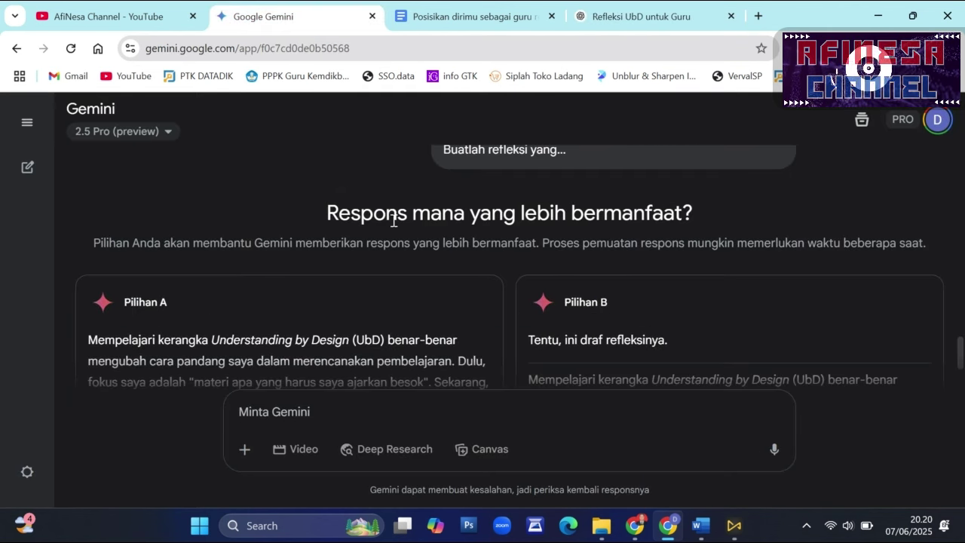
pyautogui.scroll(-1, 548, 238)
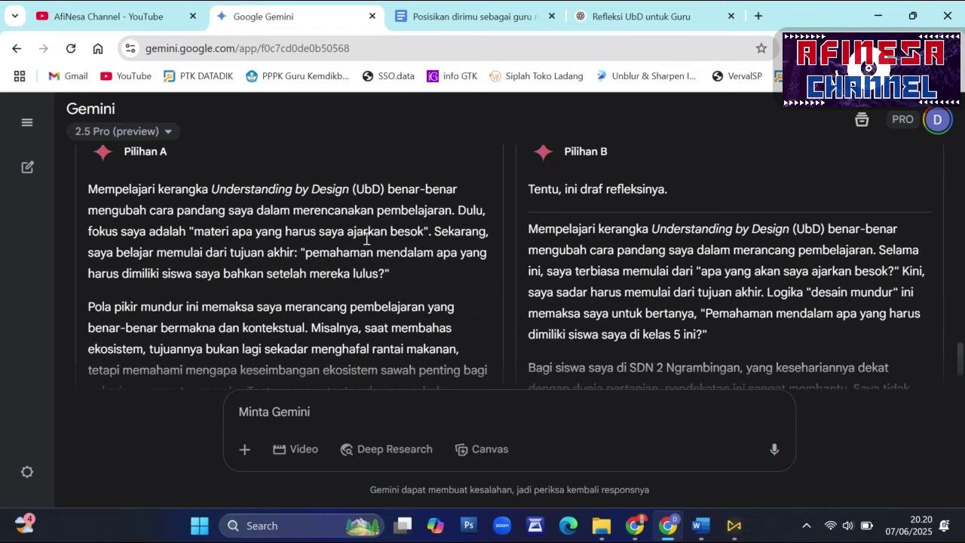
pyautogui.scroll(2, 229, 159)
pyautogui.scroll(-1, 324, 226)
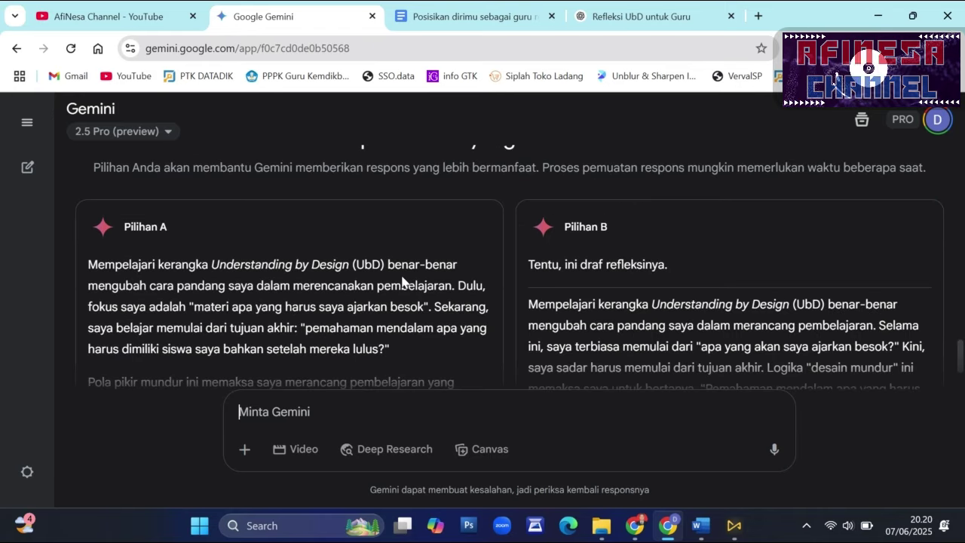
pyautogui.scroll(-2, 597, 257)
pyautogui.scroll(1, 599, 234)
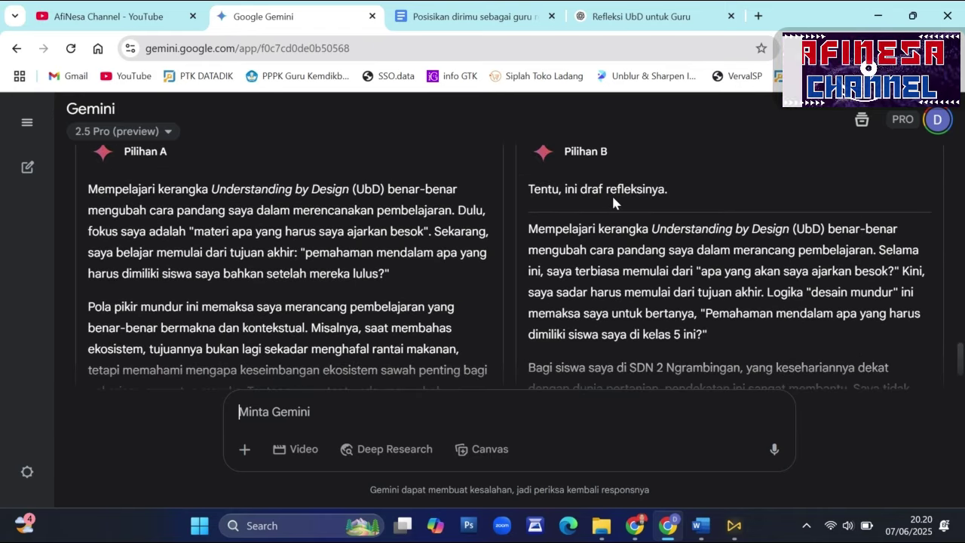
pyautogui.scroll(-4, 661, 248)
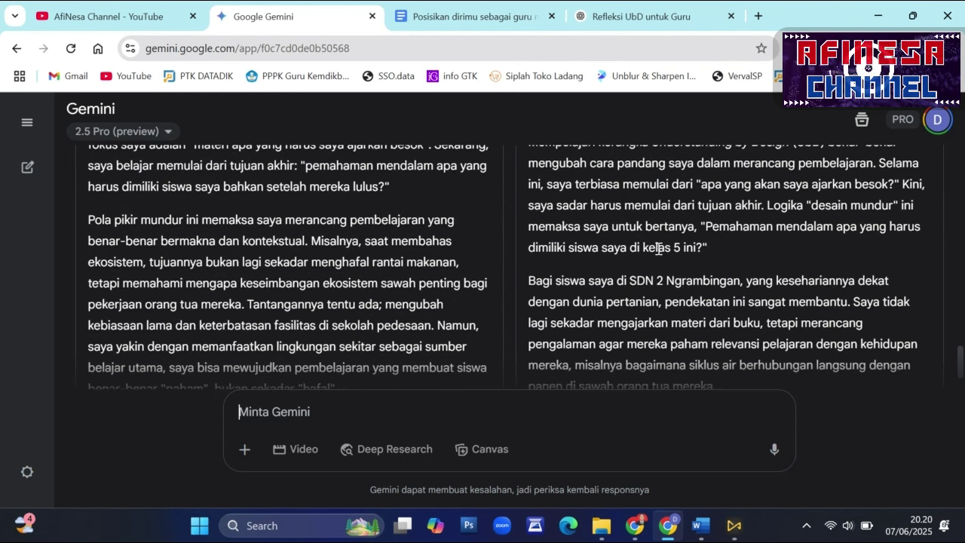
pyautogui.click(618, 331)
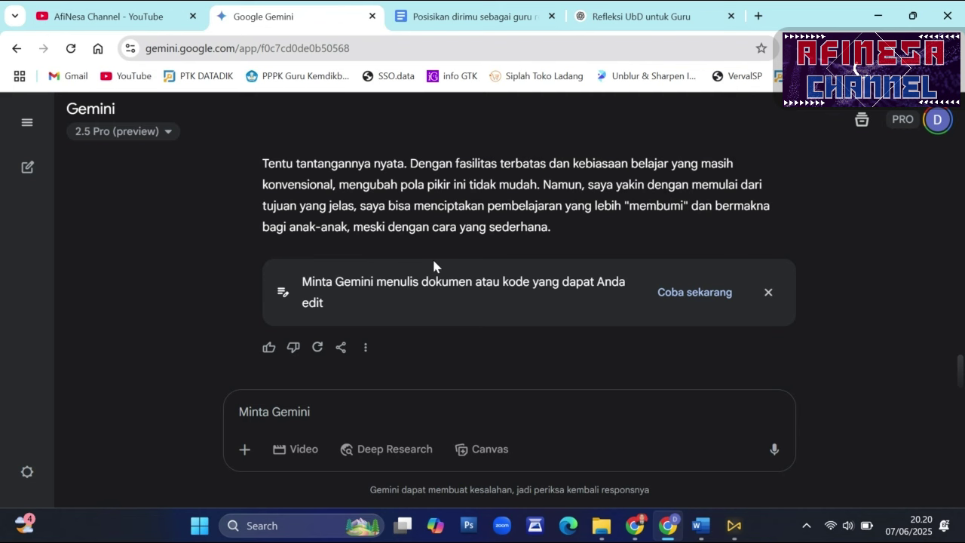
# Step: Export the chosen Gemini reflection to Google Docs and open the new document
pyautogui.click(341, 347)
pyautogui.click(387, 295)
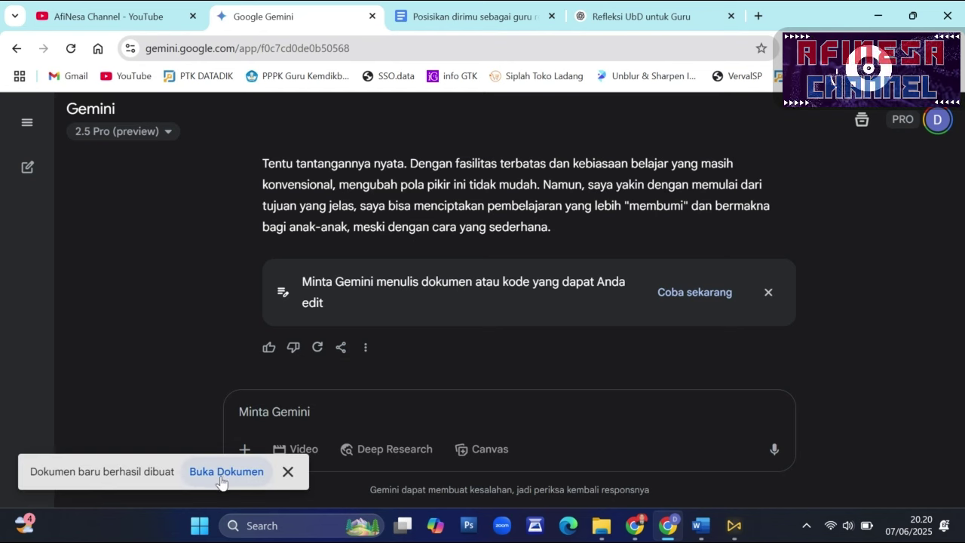
pyautogui.click(220, 475)
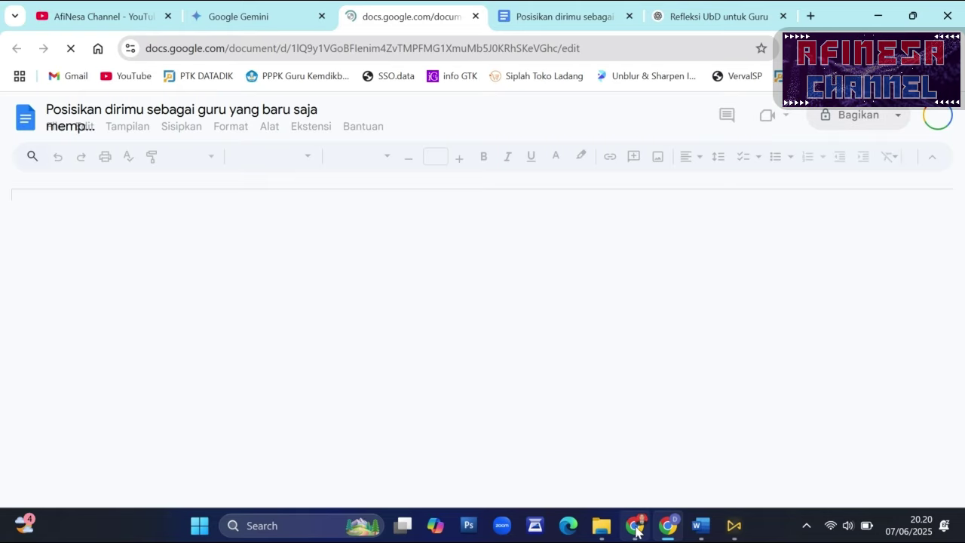
# Step: Switch to the PPG portal and check where the Cerita Reflektif answer belongs in the topic's activity list
pyautogui.click(634, 525)
pyautogui.scroll(-4, 551, 214)
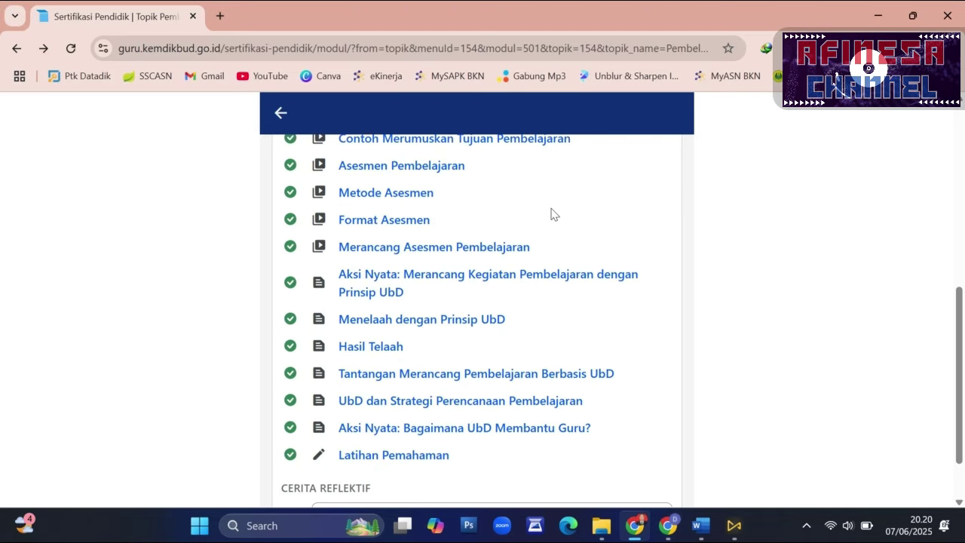
pyautogui.scroll(-1, 551, 215)
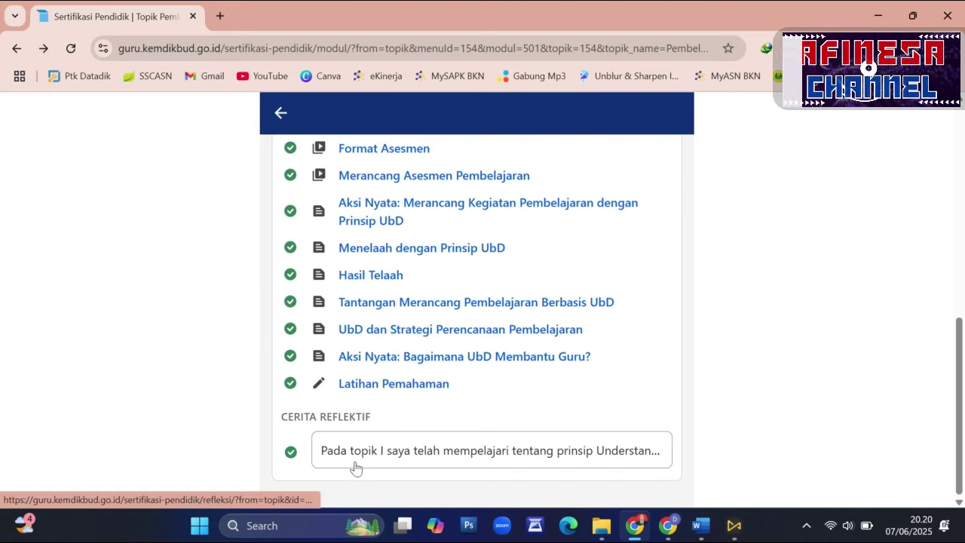
pyautogui.scroll(6, 520, 388)
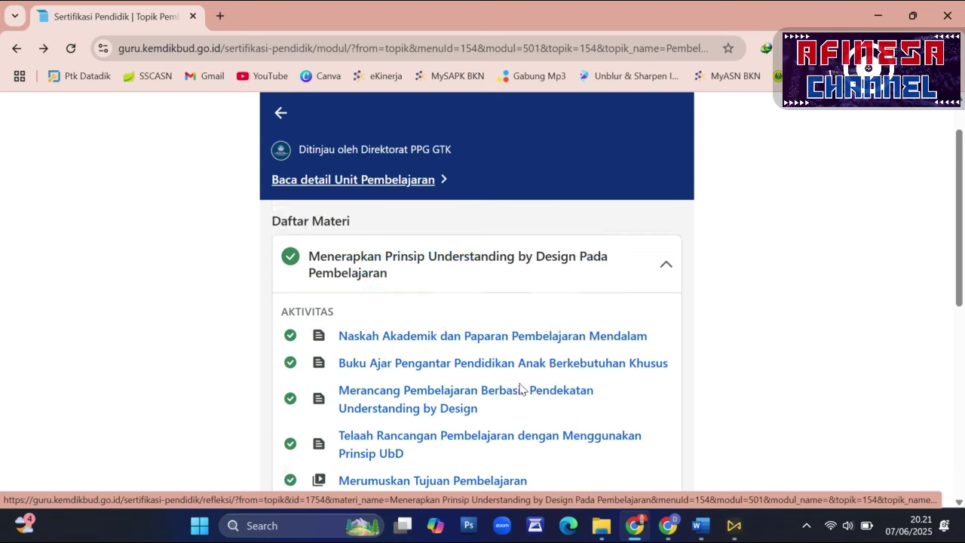
pyautogui.scroll(2, 521, 389)
# Step: Back in the exported Google Docs reflection, dismiss the feature notice and delete the opening line "Tentu, ini draf refleksinya." with its empty paragraph
pyautogui.click(645, 534)
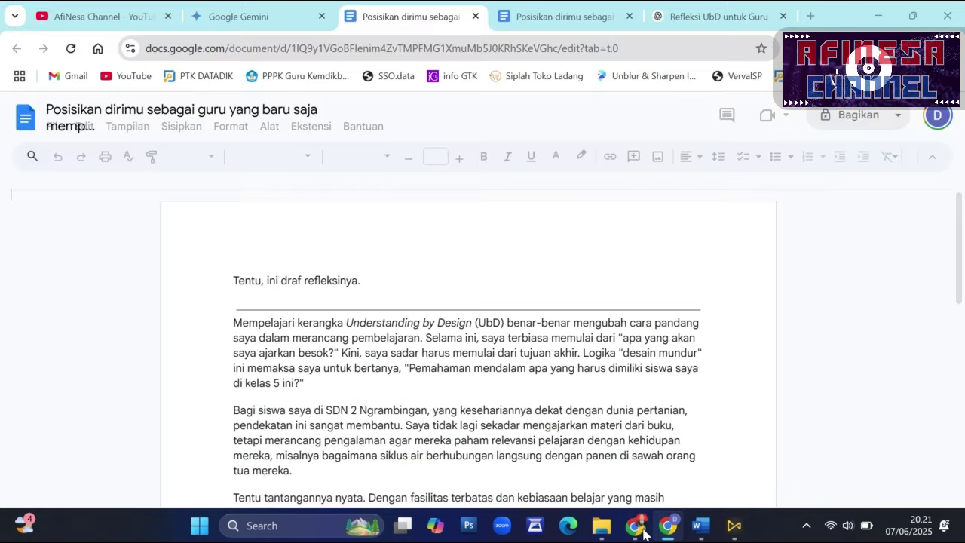
pyautogui.click(669, 528)
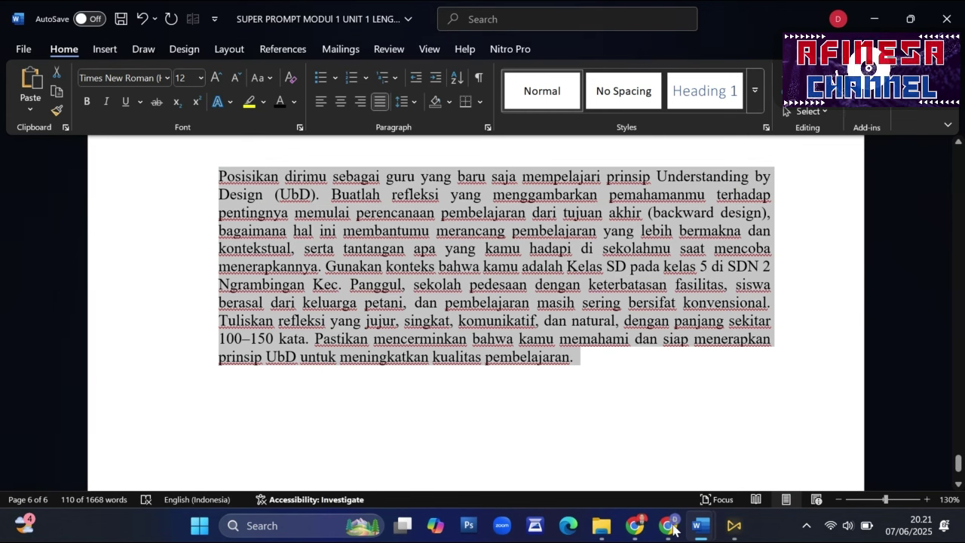
pyautogui.click(665, 529)
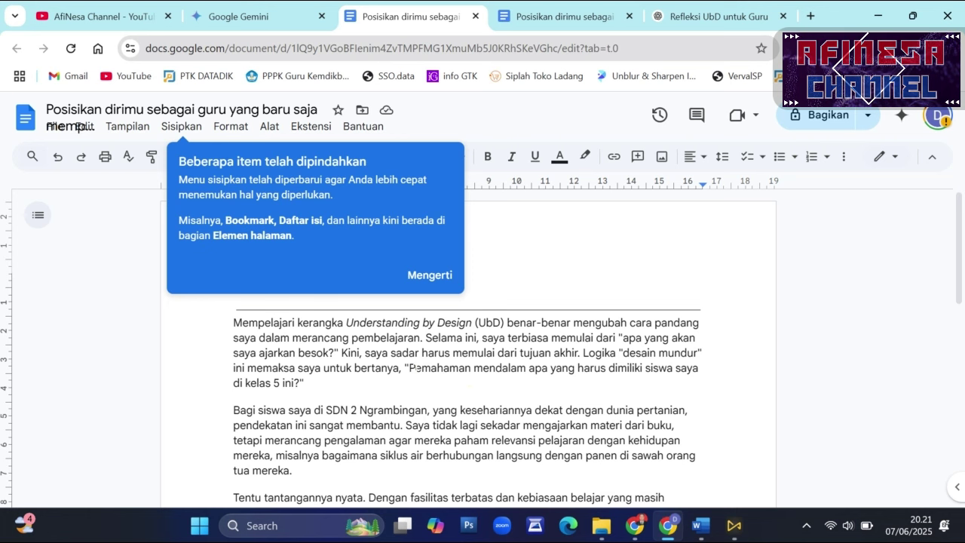
pyautogui.click(431, 276)
pyautogui.moveTo(360, 280); pyautogui.dragTo(211, 287)
pyautogui.press('BackSpace')
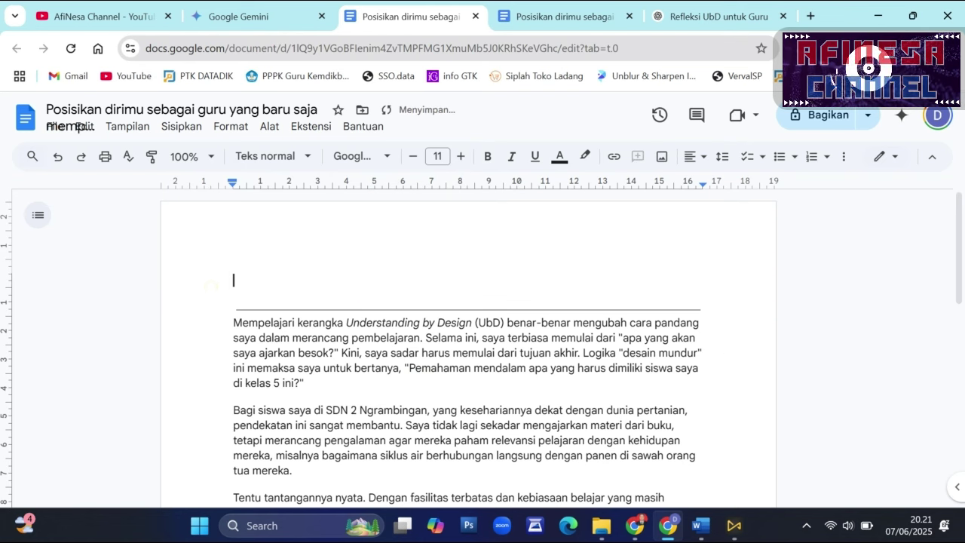
pyautogui.press('BackSpace')
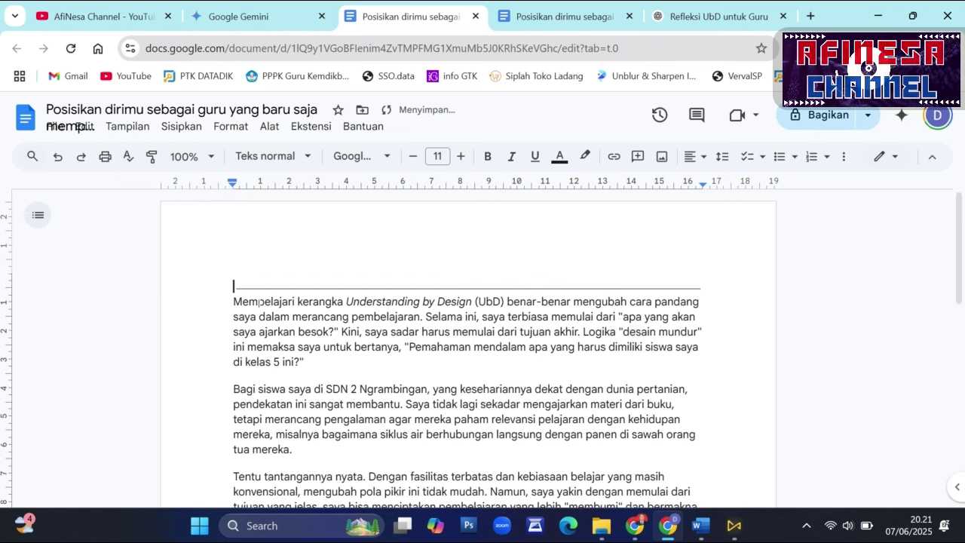
# Step: Read through the reflection's three paragraphs, examining the backward-design wording and the mention of SDN 2 Ngrambingan
pyautogui.scroll(-4, 353, 316)
pyautogui.scroll(4, 370, 328)
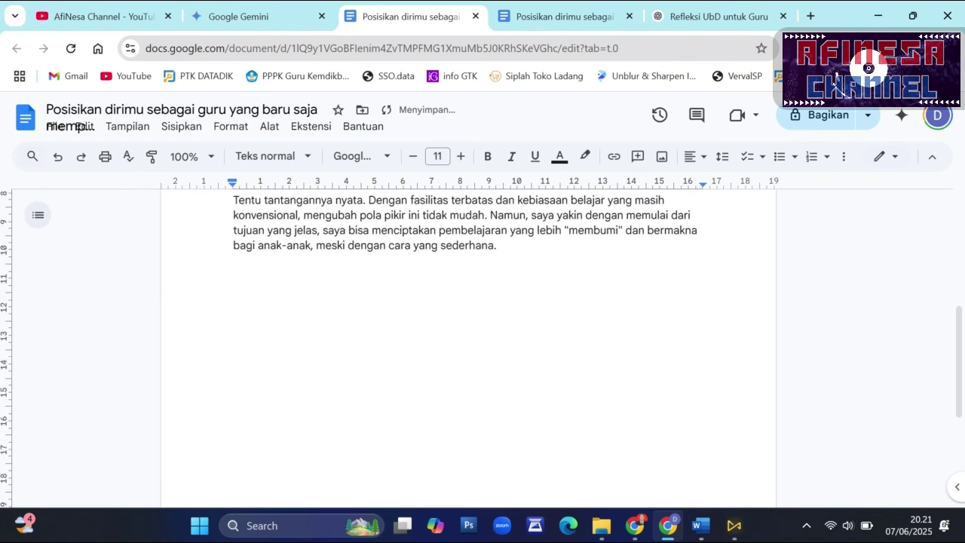
pyautogui.scroll(-1, 391, 346)
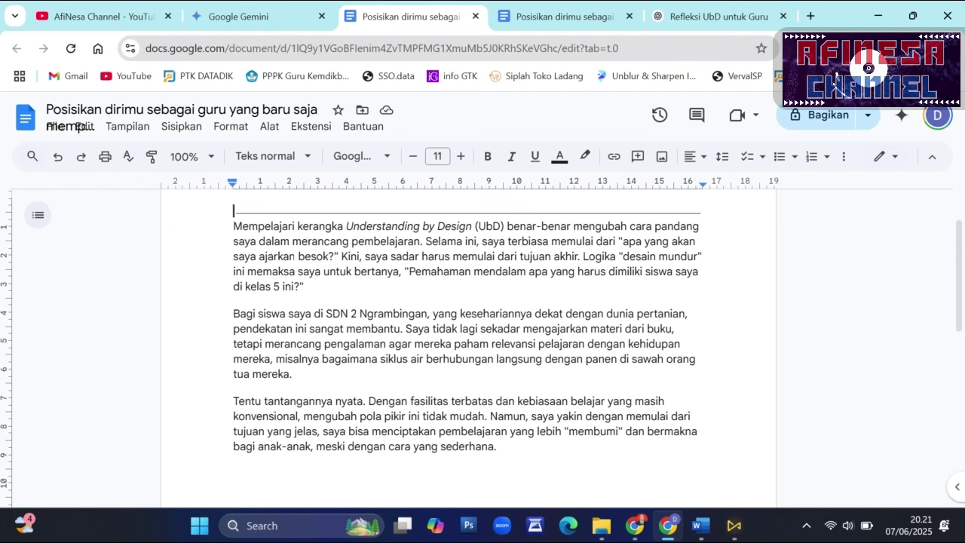
pyautogui.click(340, 256)
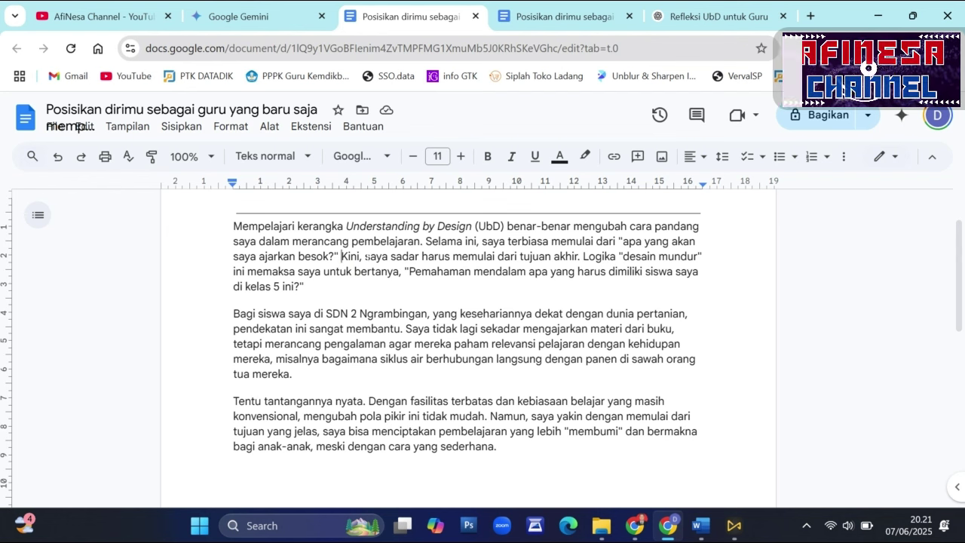
pyautogui.moveTo(391, 256); pyautogui.dragTo(450, 268)
pyautogui.click(502, 260)
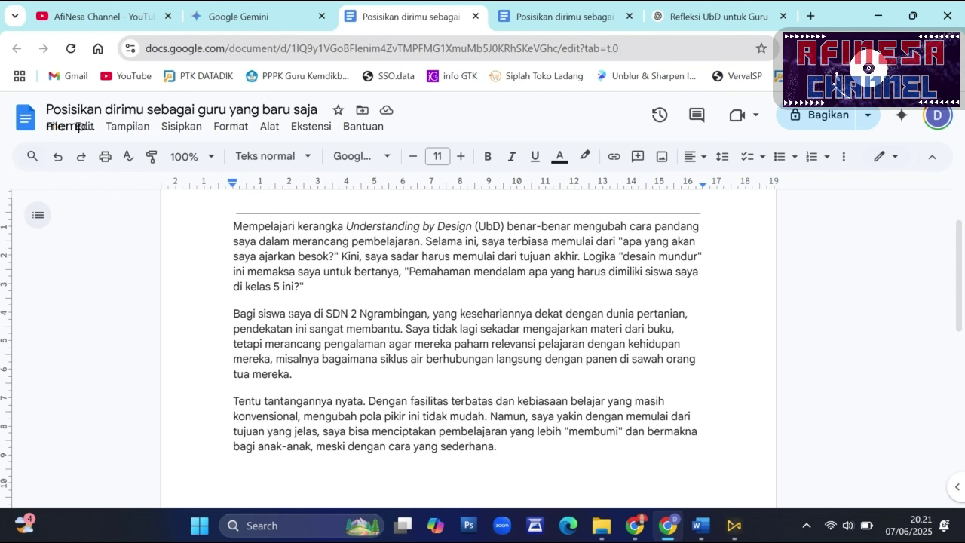
pyautogui.moveTo(234, 314); pyautogui.dragTo(420, 314)
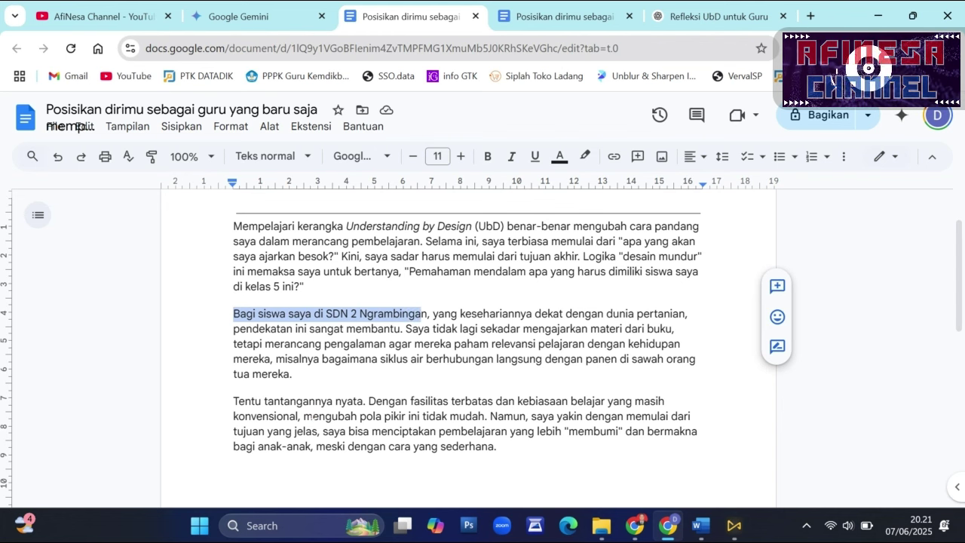
pyautogui.click(108, 344)
# Step: Open the download options for the Google Docs reflection
pyautogui.scroll(1, 155, 238)
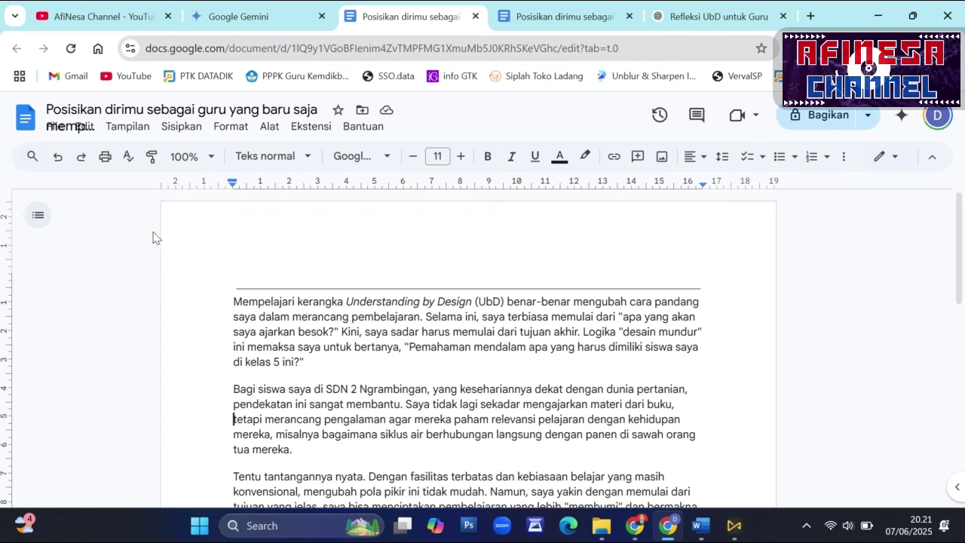
pyautogui.click(57, 129)
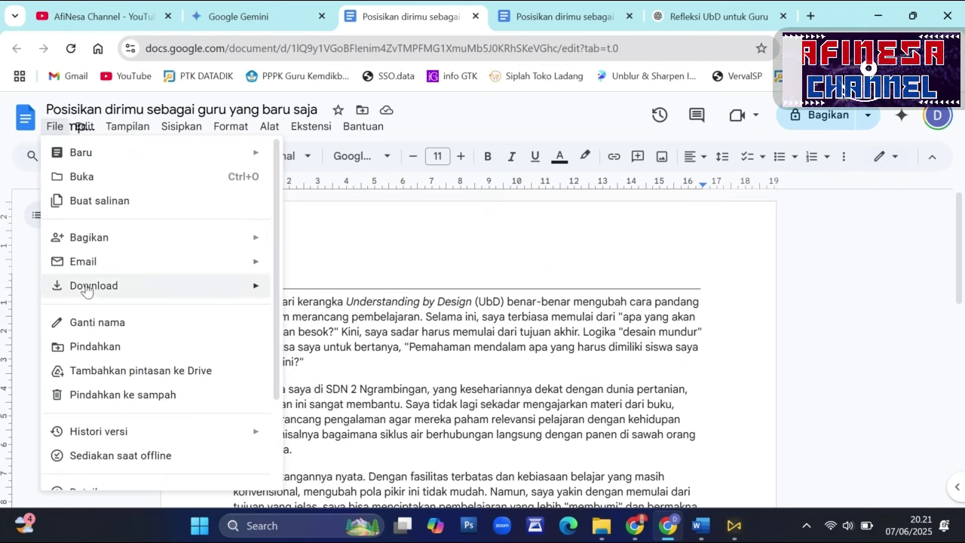
pyautogui.click(304, 293)
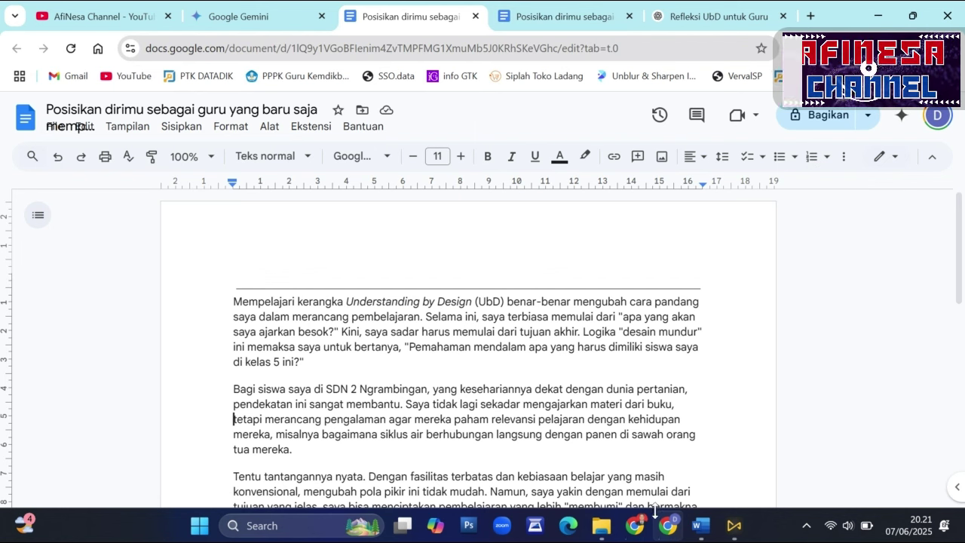
# Step: Return to the PPG portal and review the full list of UbD topic activities and the Cerita Reflektif entry
pyautogui.click(634, 526)
pyautogui.scroll(-10, 520, 318)
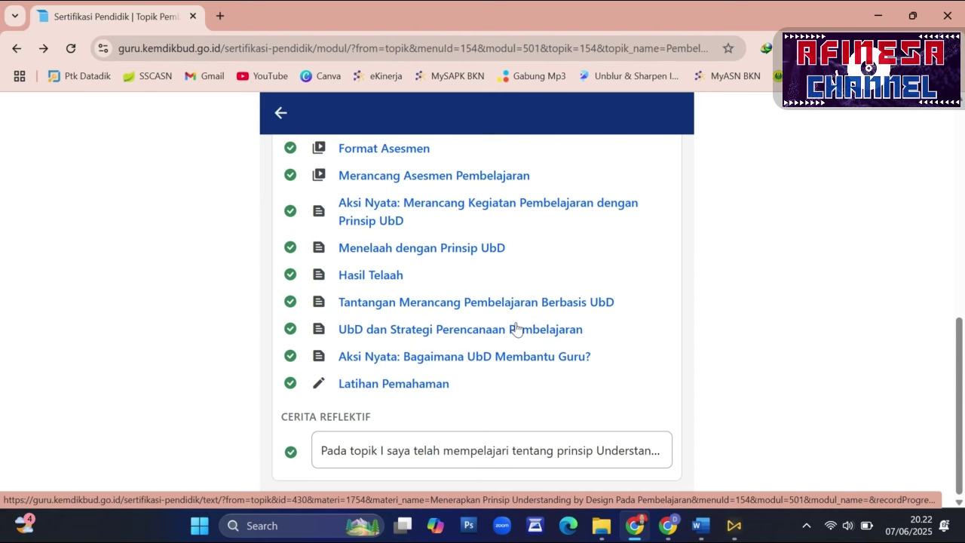
pyautogui.scroll(2, 516, 328)
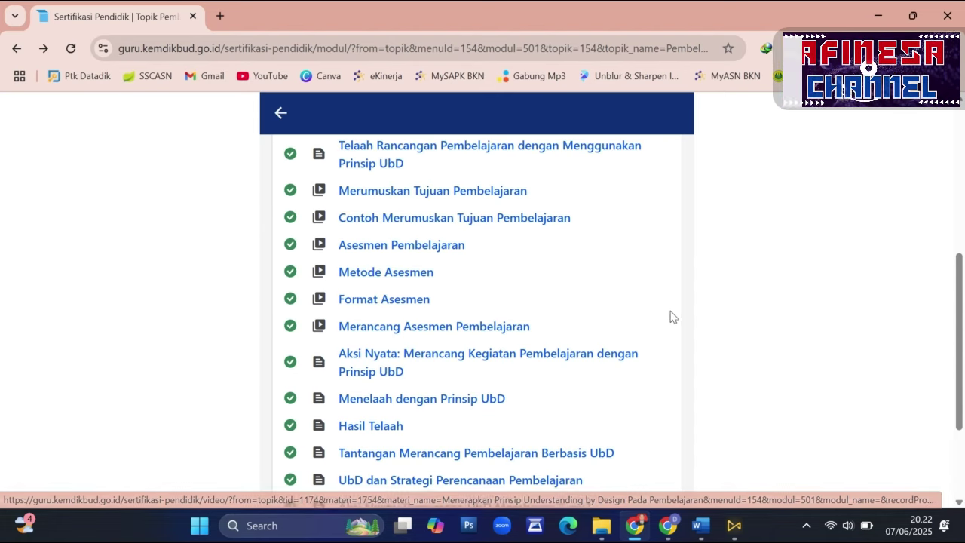
pyautogui.scroll(5, 554, 328)
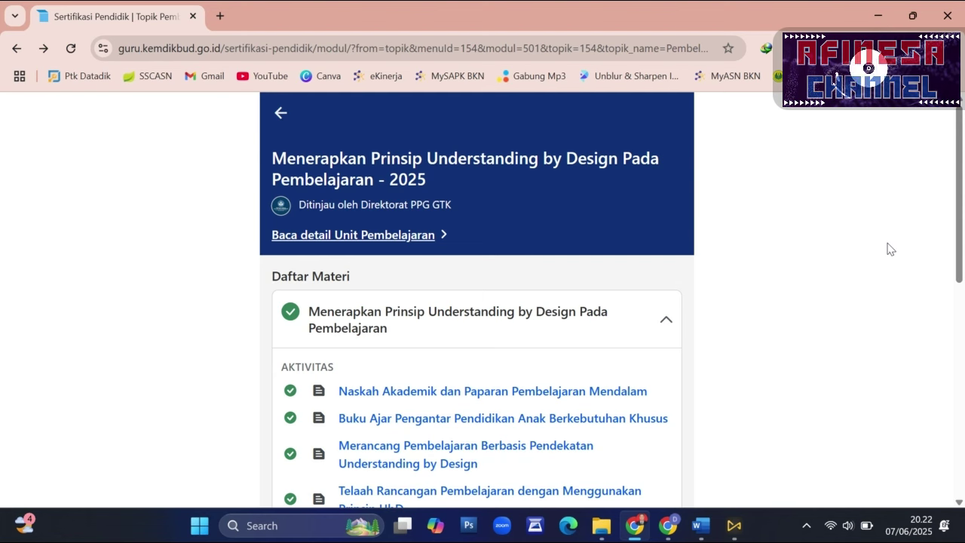
pyautogui.scroll(-4, 885, 244)
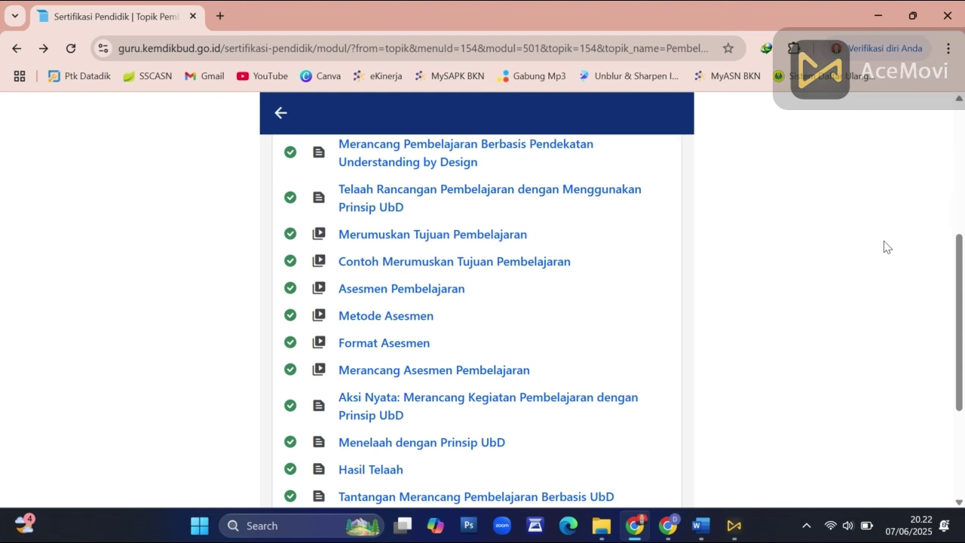